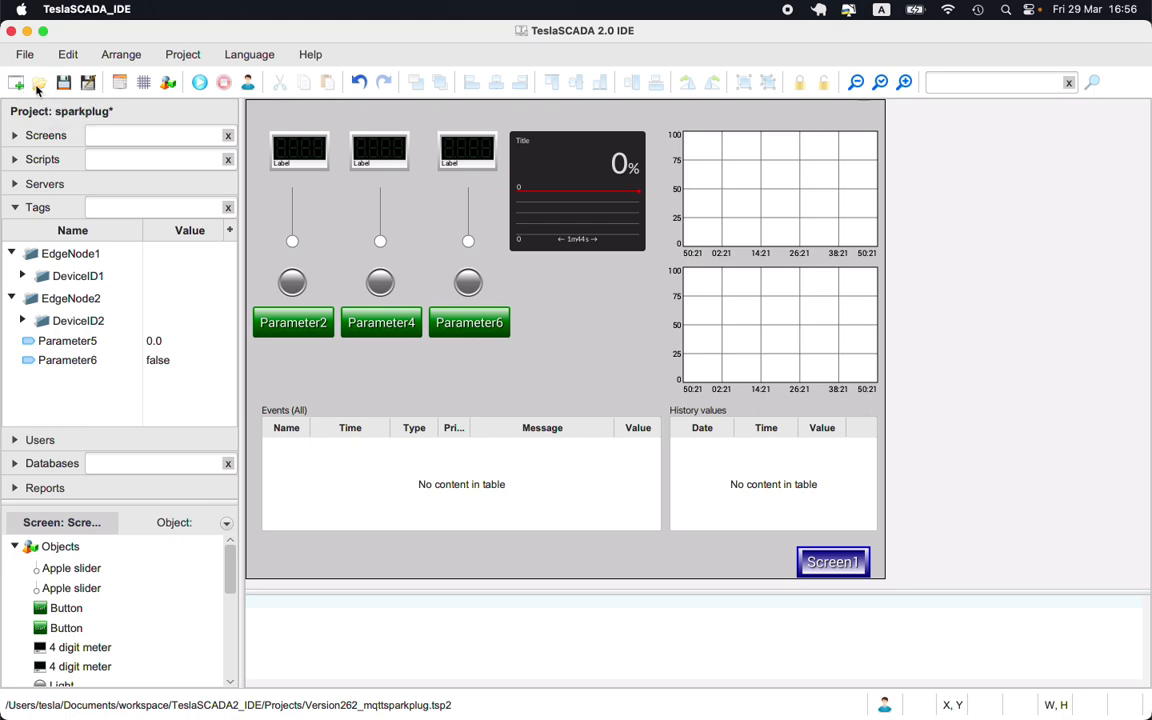
- Open the Version262_sparkplug.tsp2 project
left_click(38, 86)
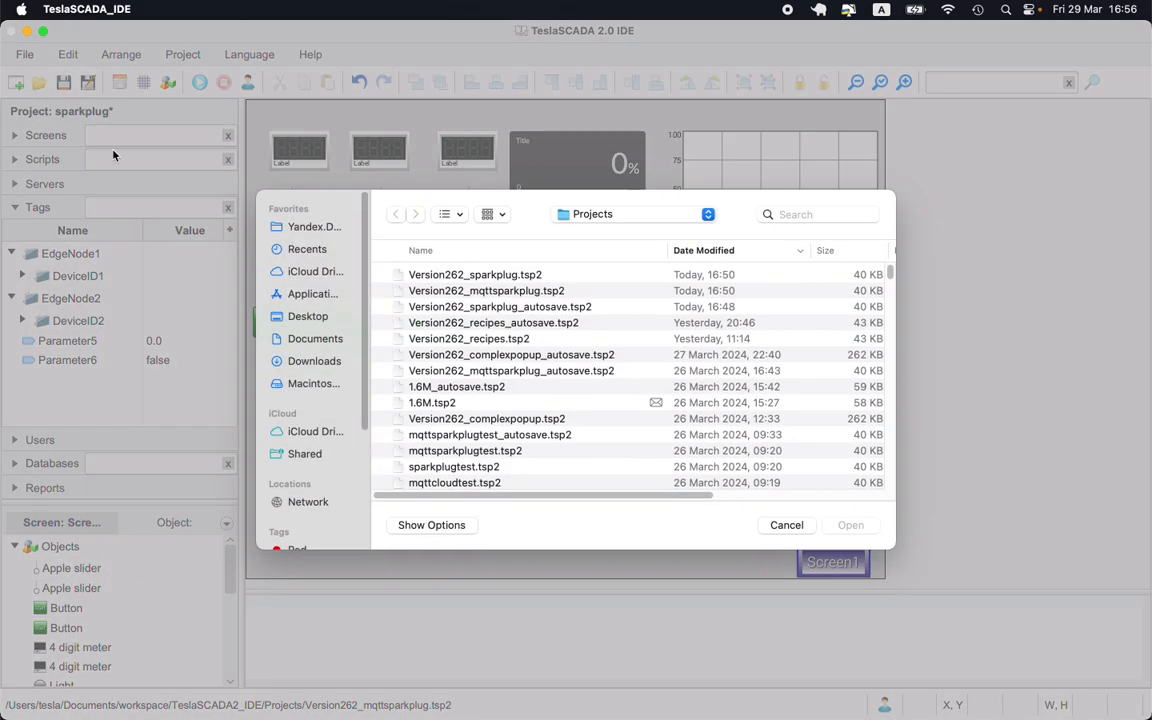
double_click(490, 276)
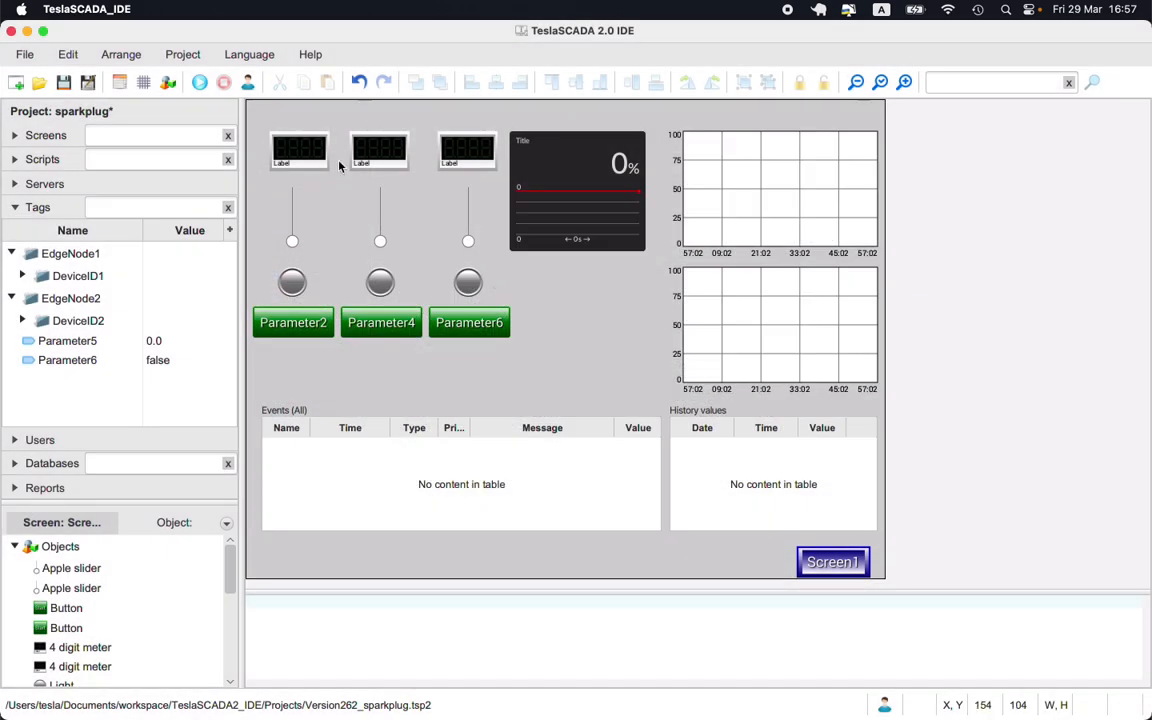
- Open the project settings on the Cloud page and review the username, password, GroupID, Edge NodeID and DeviceID fields
left_click(118, 83)
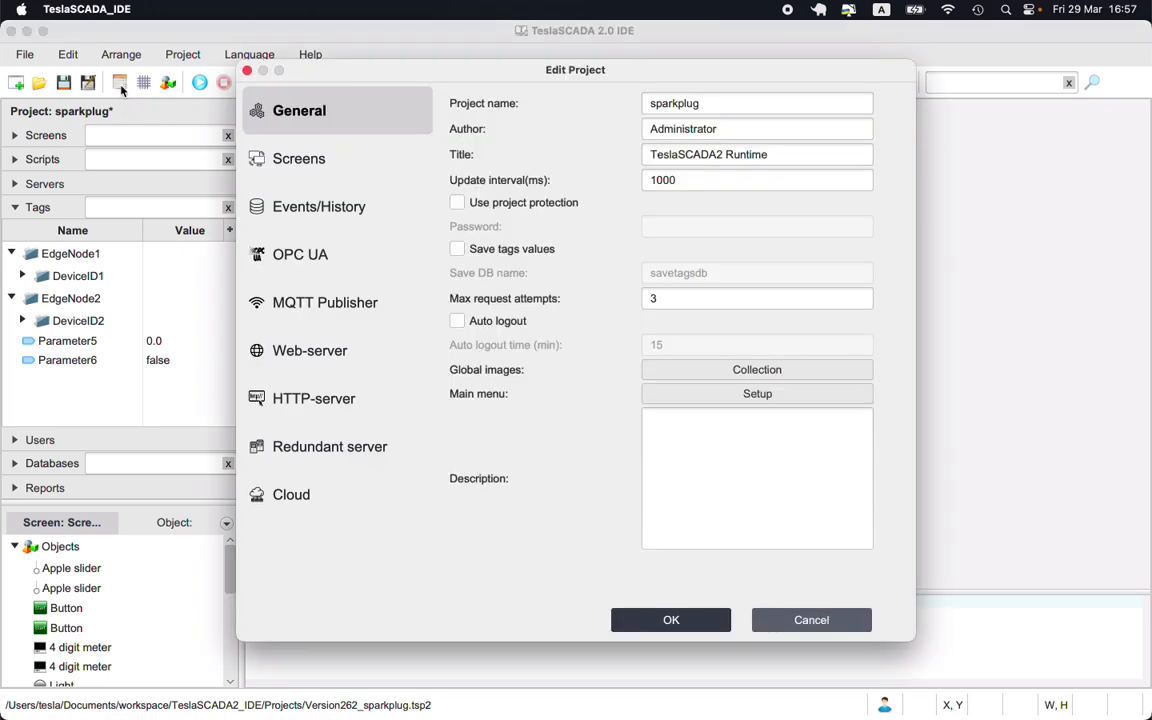
left_click(309, 496)
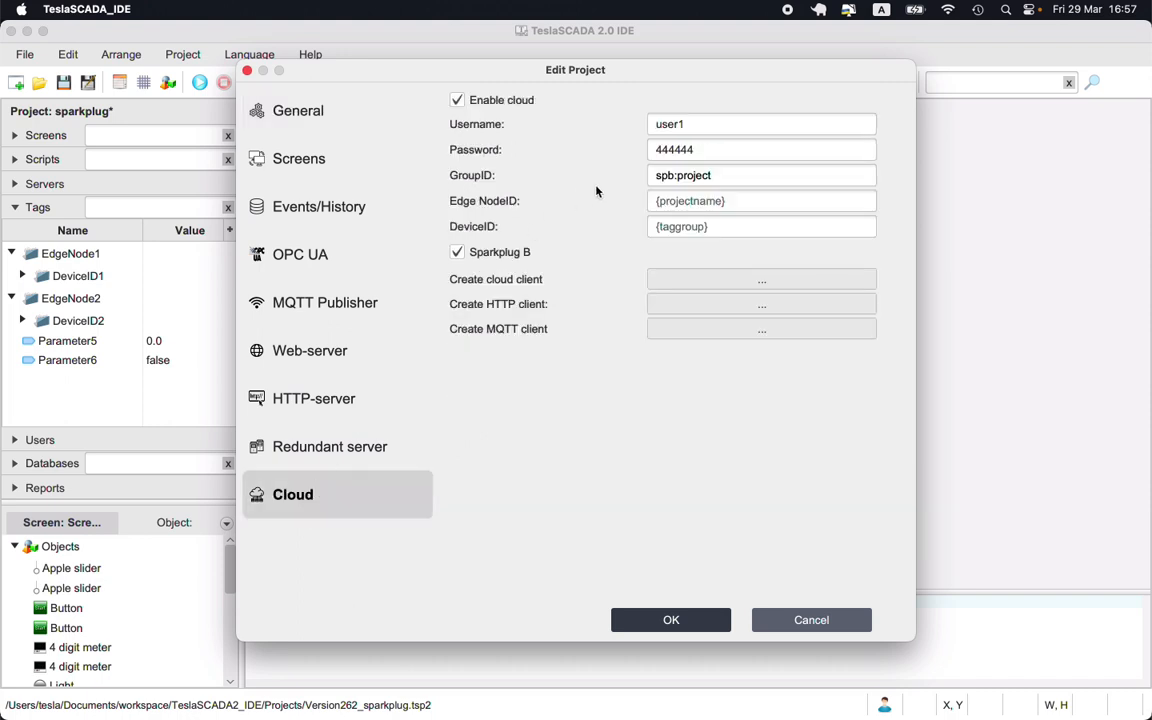
left_click(666, 124)
double_click(666, 126)
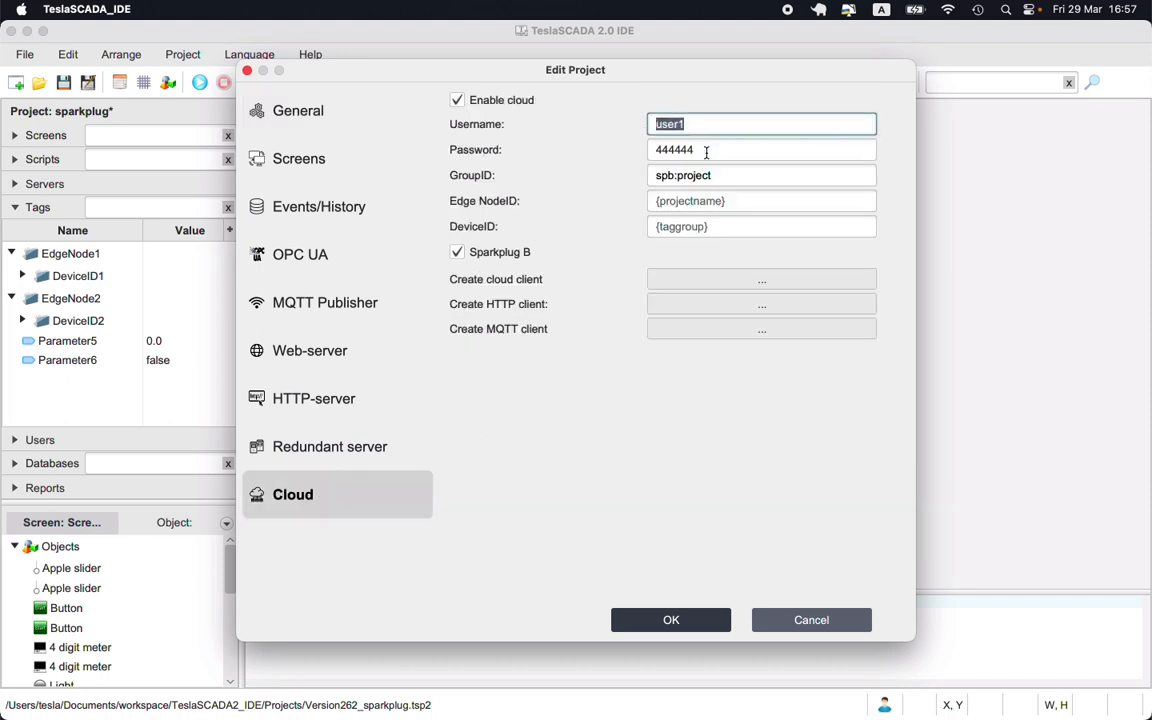
left_click_drag(702, 152, 612, 156)
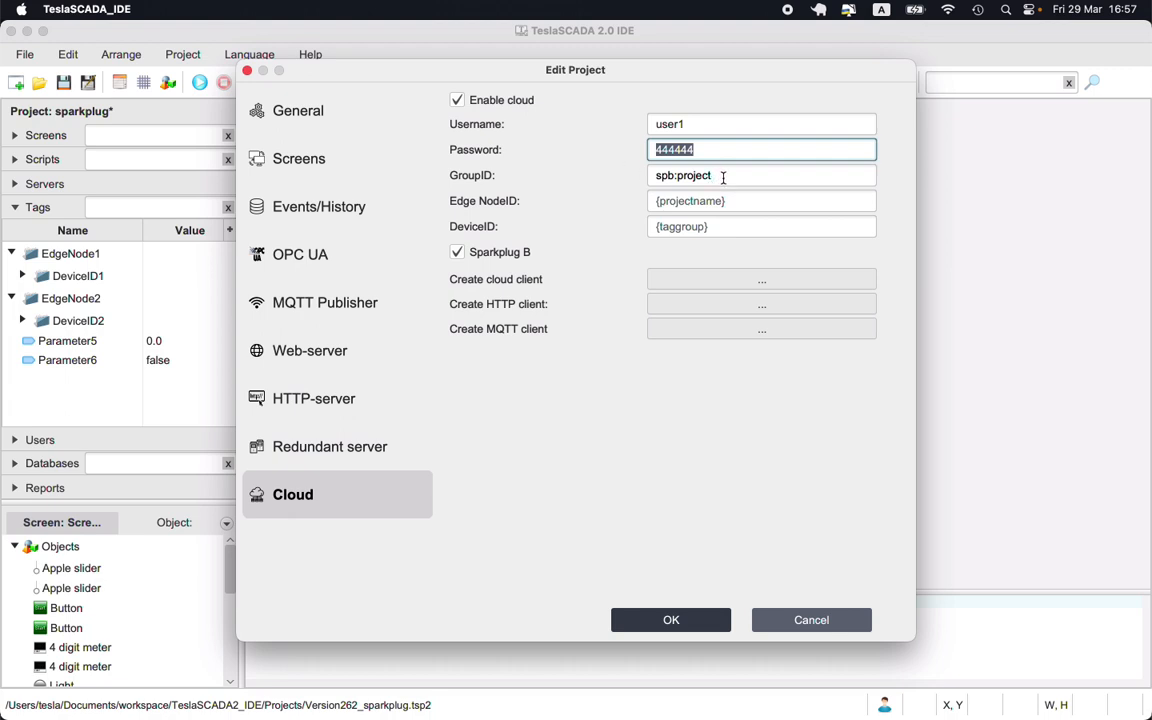
left_click_drag(723, 177, 594, 180)
left_click_drag(741, 209, 650, 204)
left_click_drag(728, 231, 583, 235)
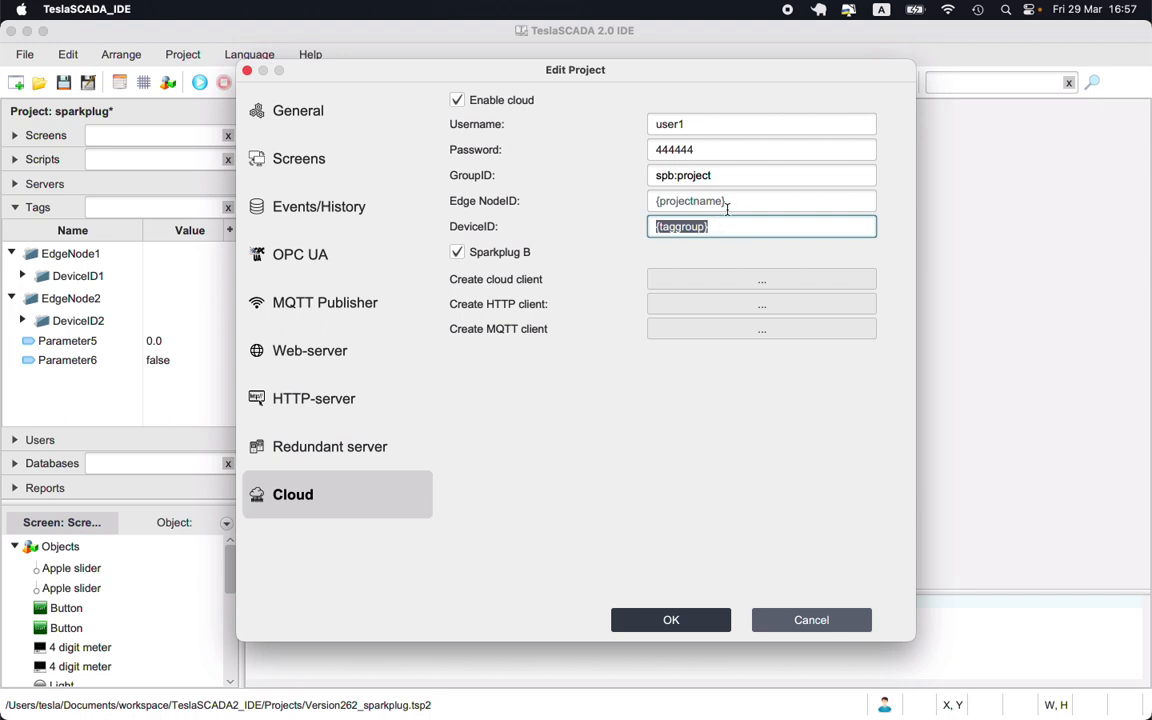
left_click_drag(733, 203, 645, 227)
- Create an MQTT client project saved as Version262_mqttsparkplug.tsp2, replacing the existing file and converting DB objects, then close the settings
left_click(714, 331)
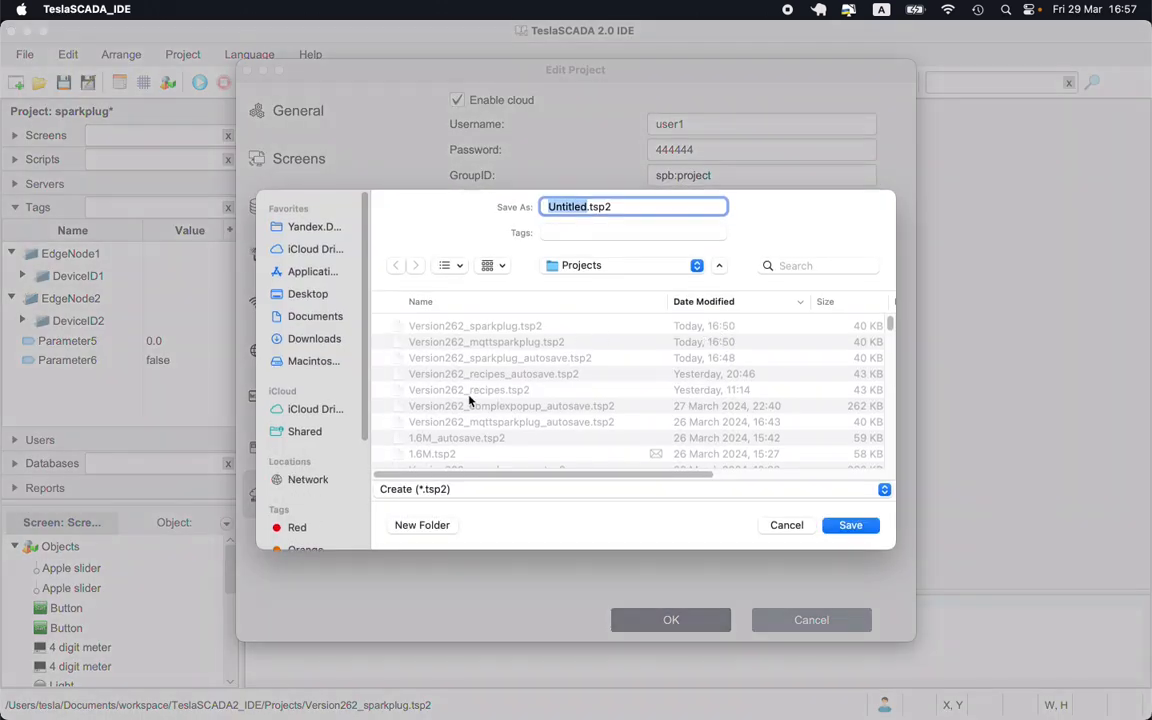
left_click(450, 341)
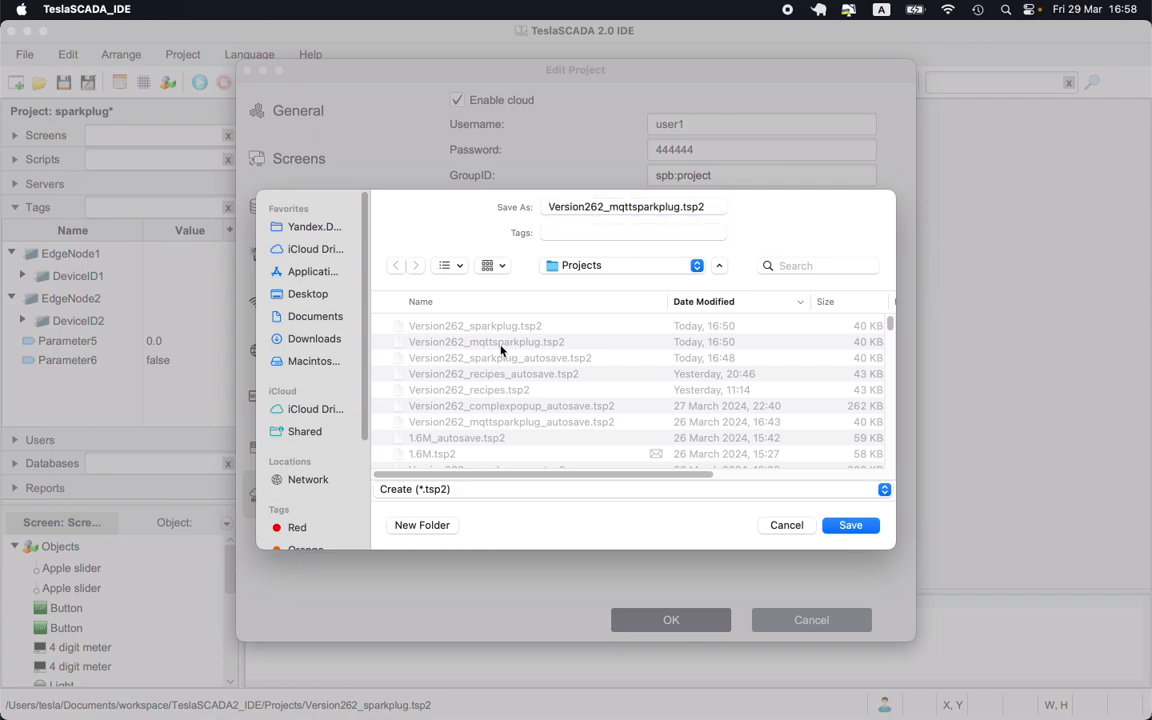
left_click(849, 525)
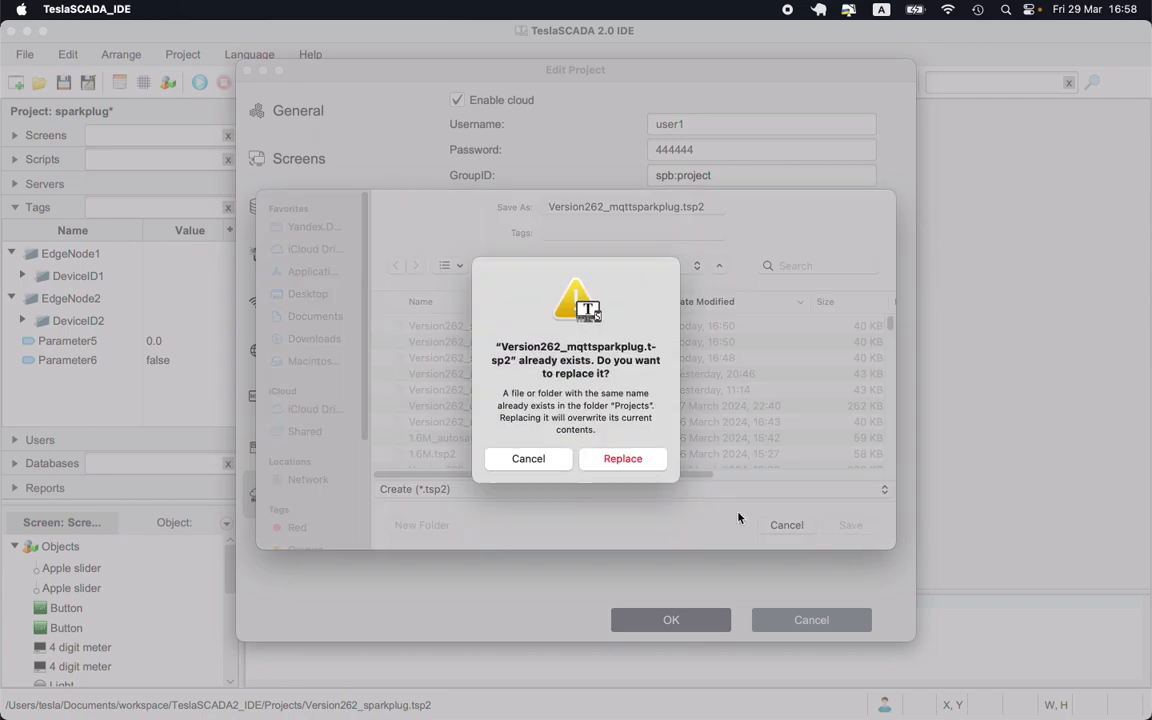
left_click(603, 462)
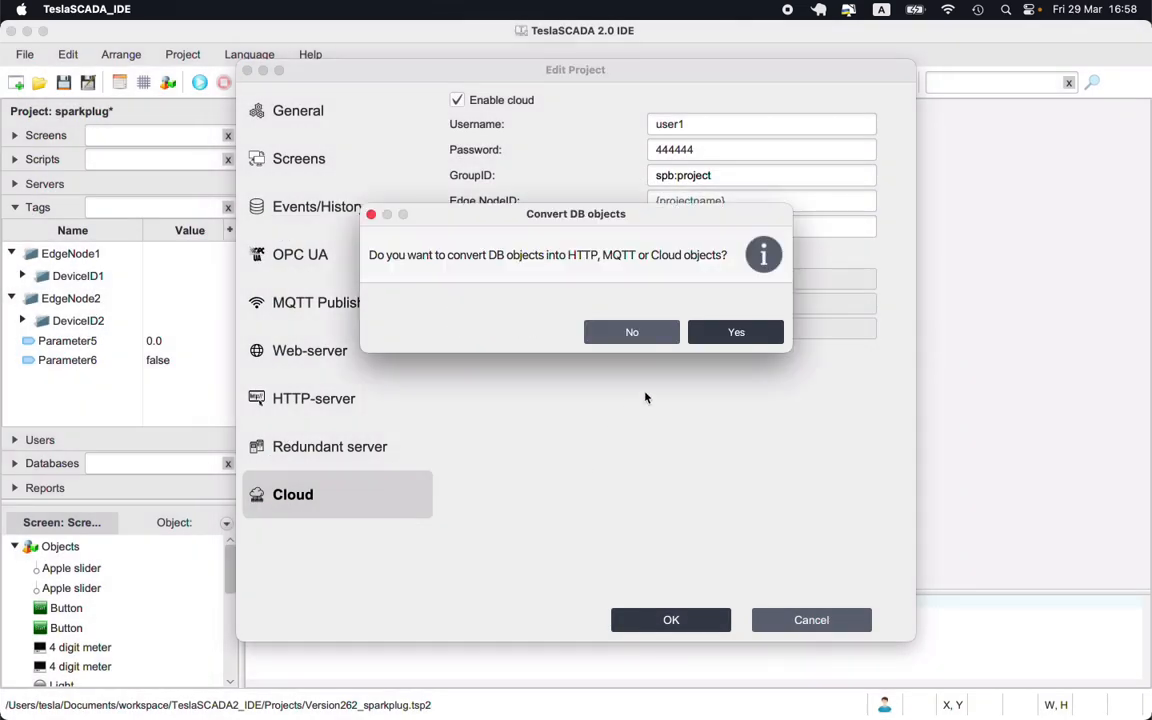
left_click(731, 340)
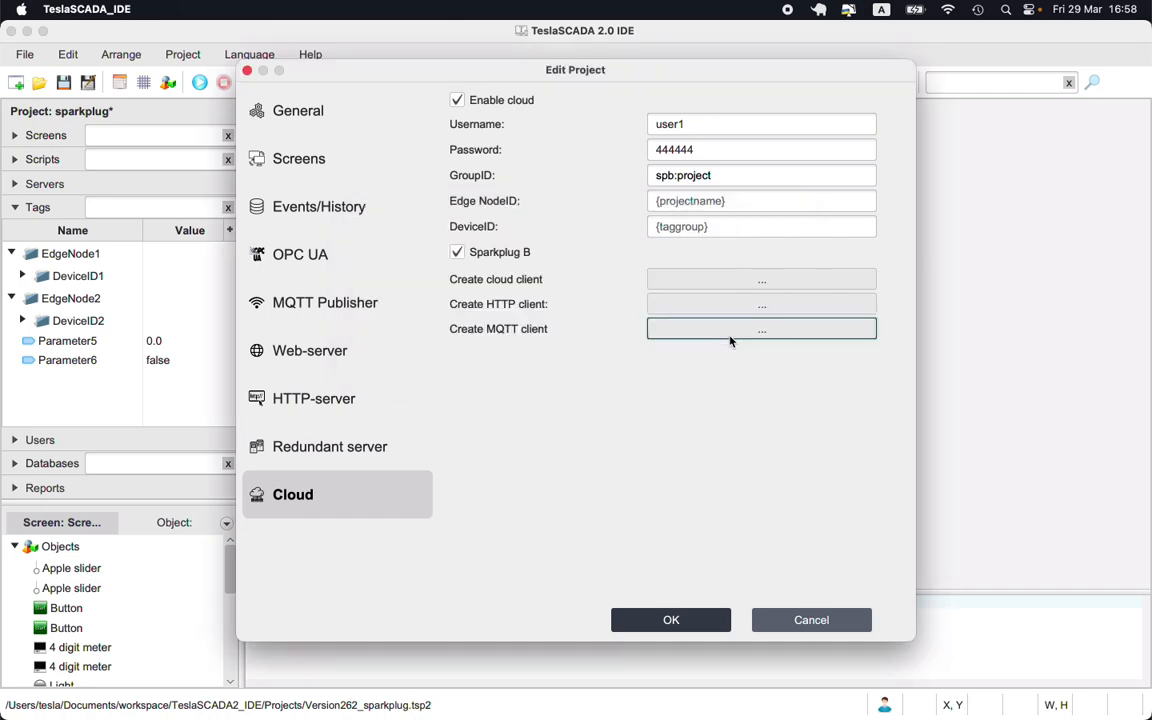
left_click(717, 620)
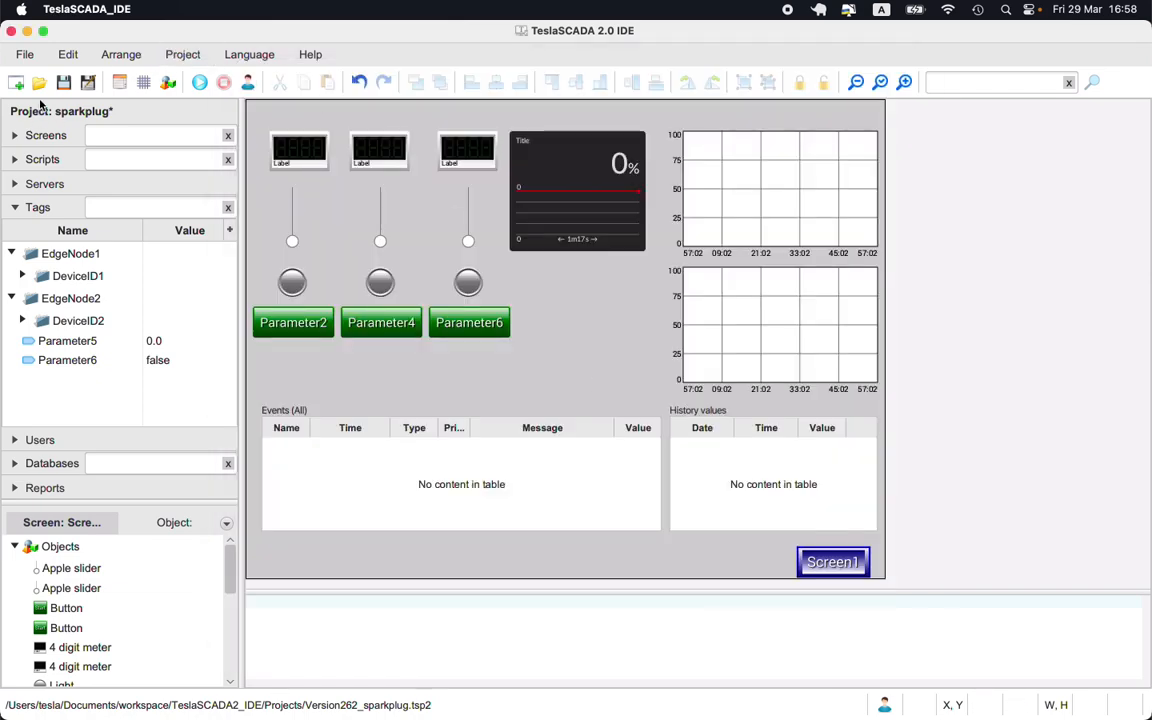
- Open the Version262_mqttsparkplug.tsp2 project
left_click(38, 83)
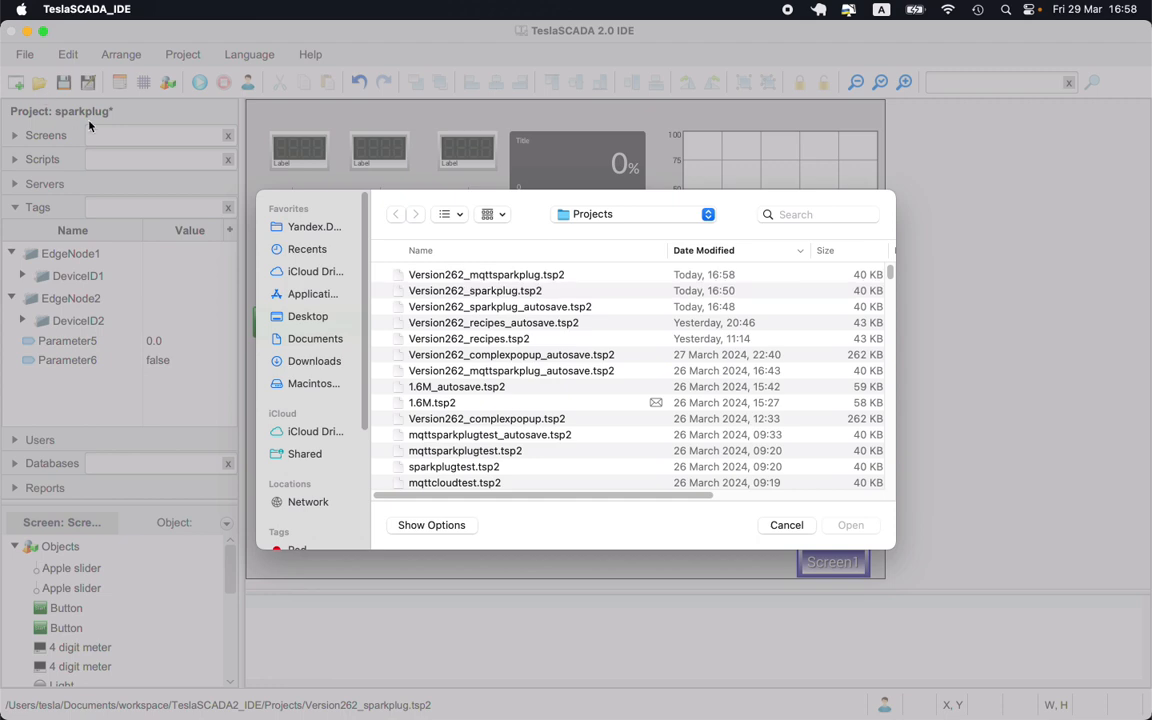
left_click(489, 277)
left_click(850, 525)
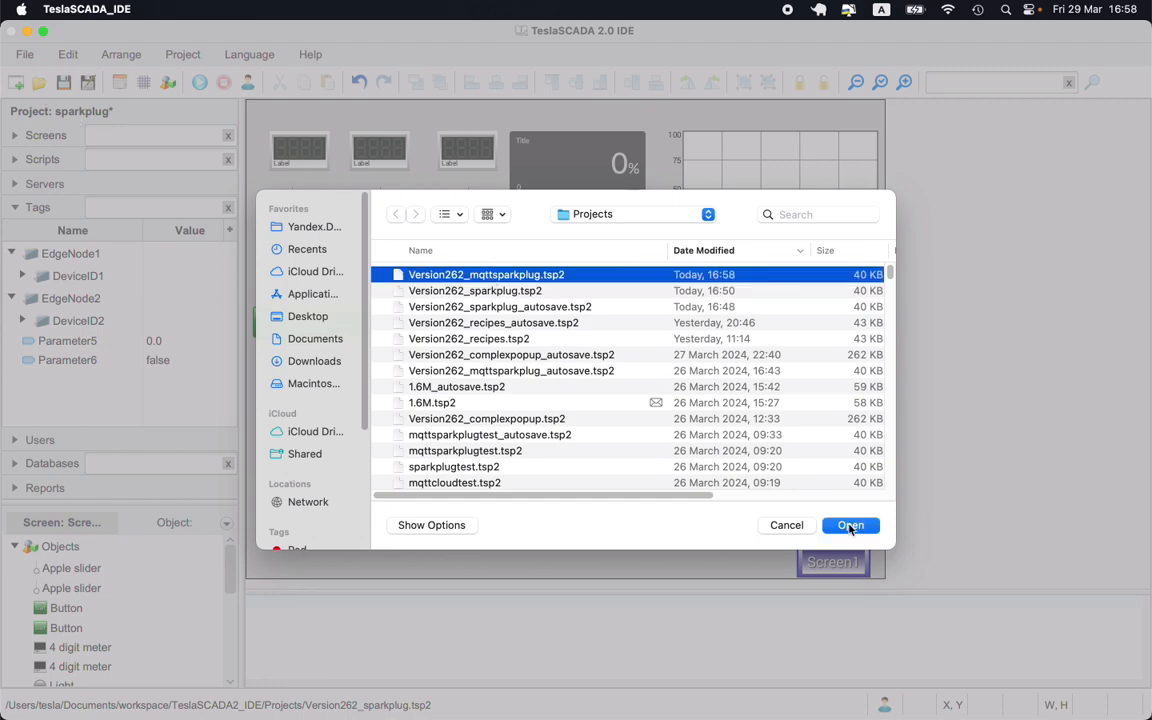
- Open MQTTServer1's properties and review its general credentials, security options and subscription collection
left_click(44, 183)
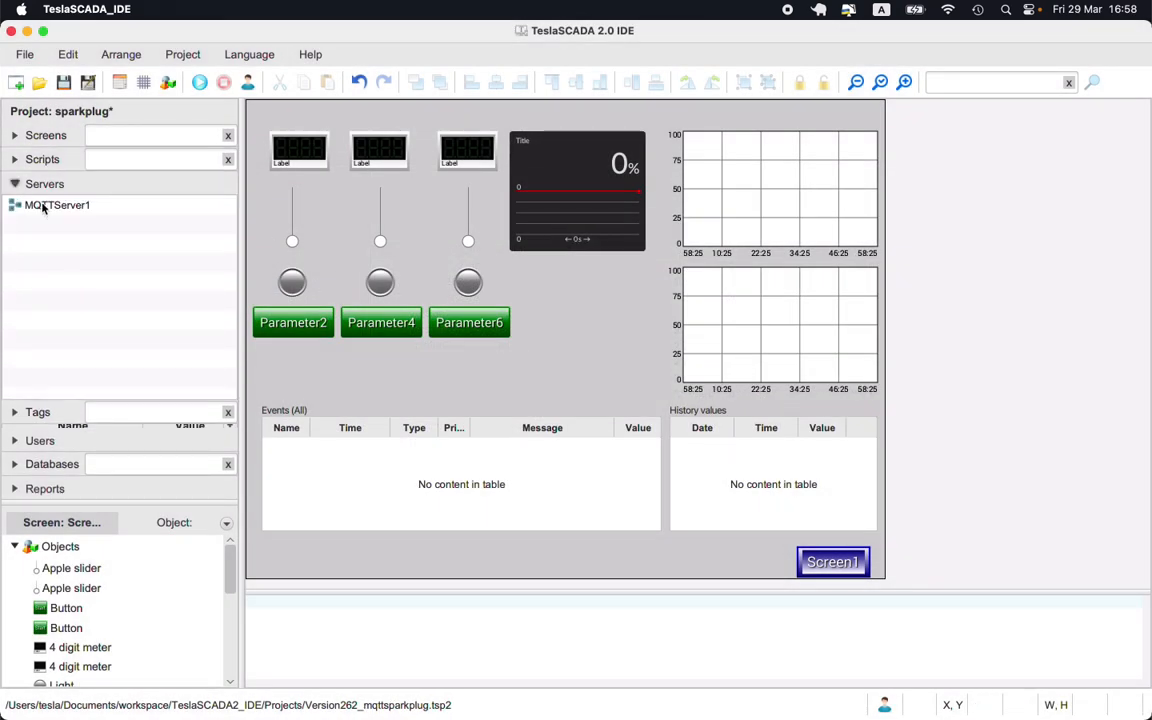
double_click(44, 205)
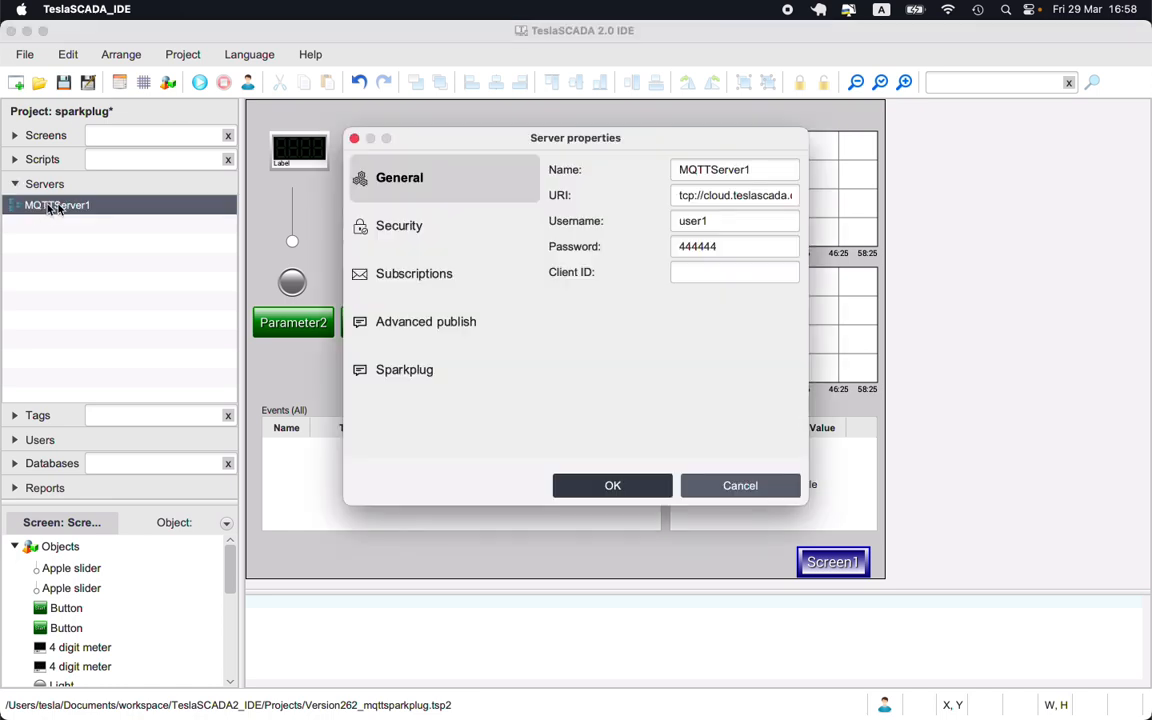
double_click(720, 221)
double_click(725, 246)
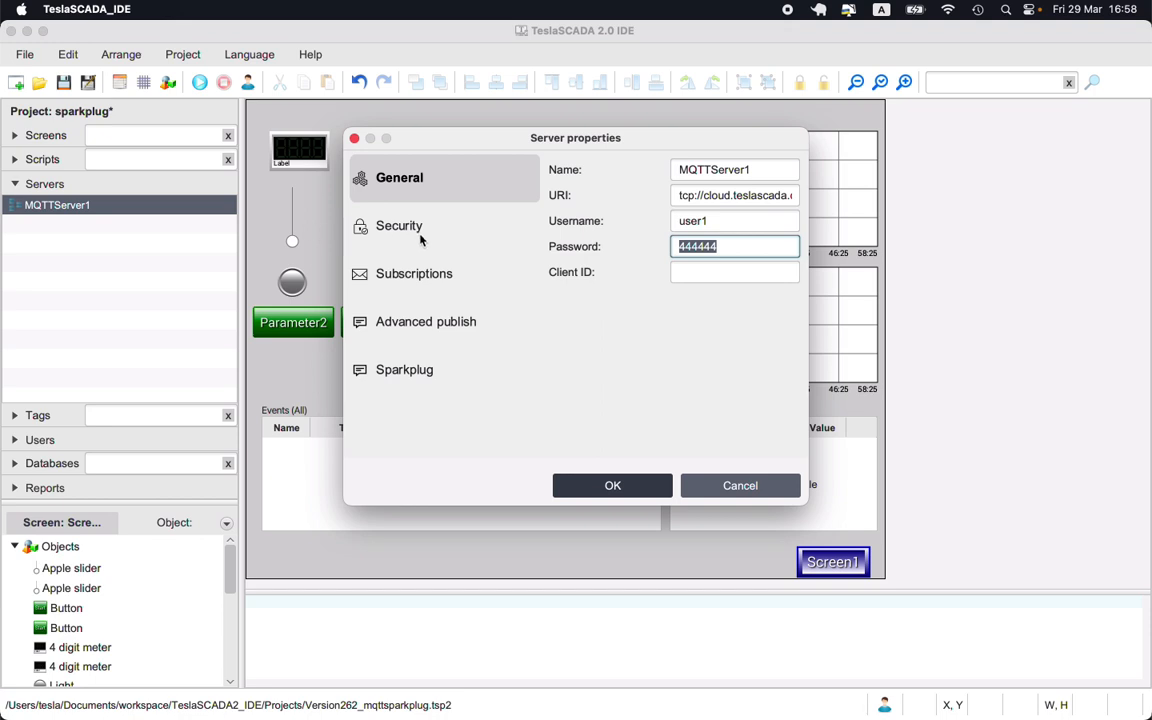
left_click(380, 214)
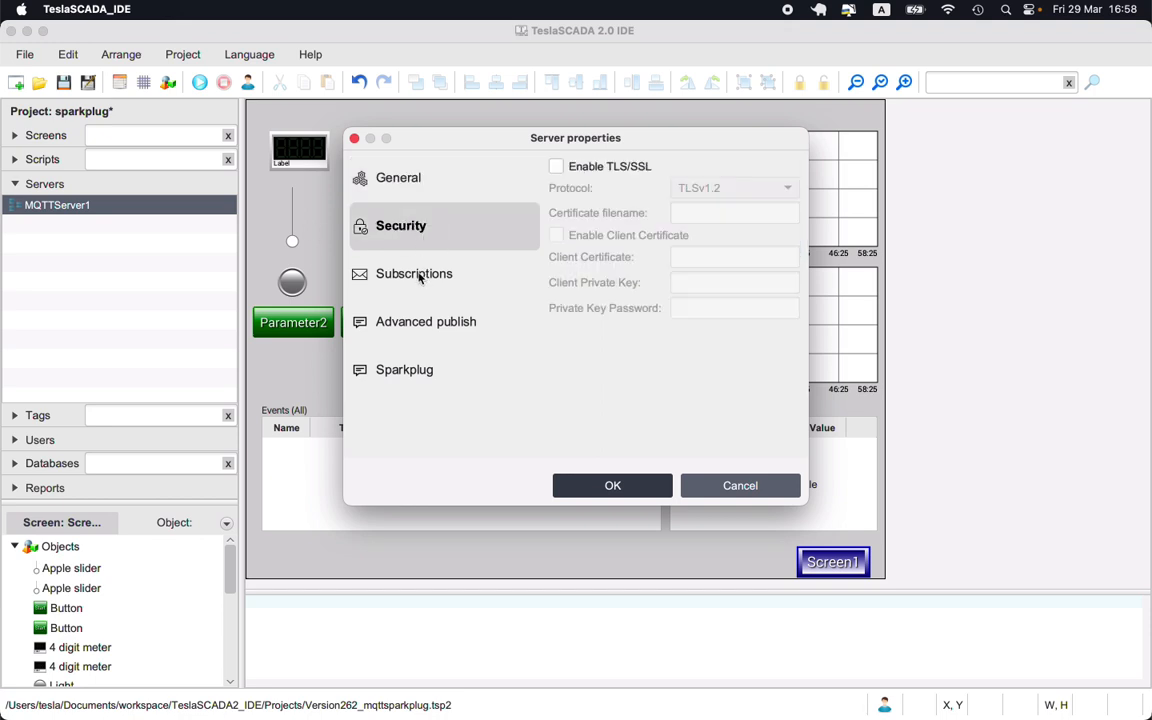
left_click(421, 279)
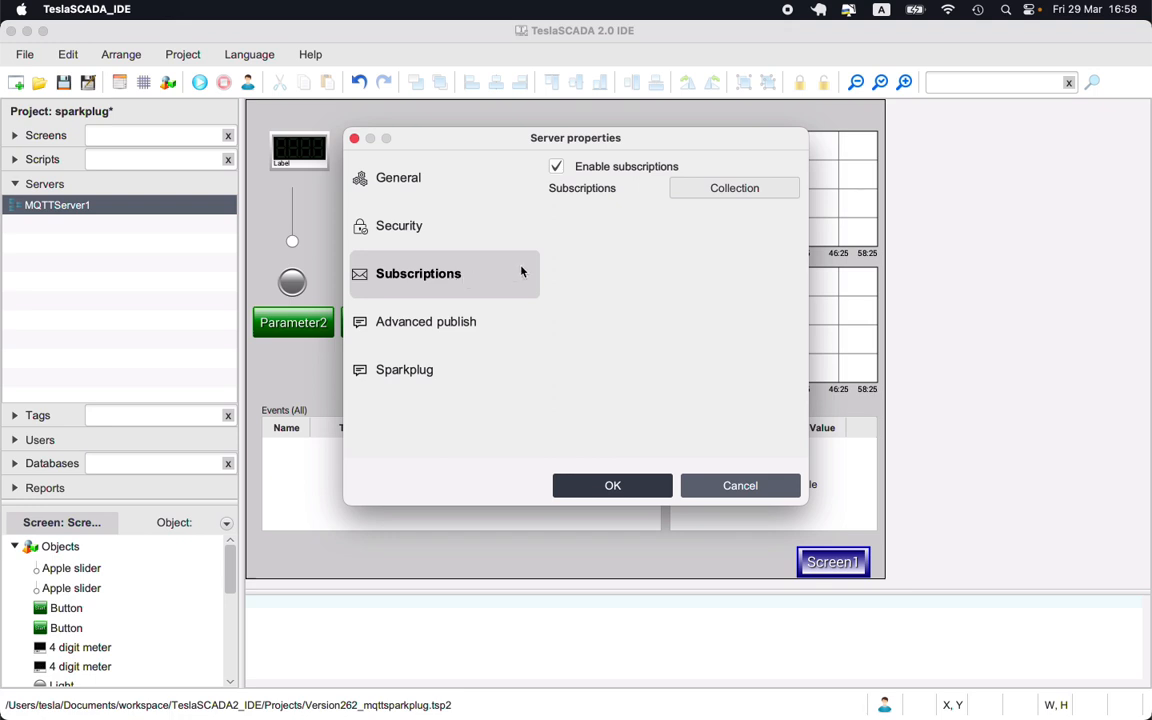
left_click(741, 189)
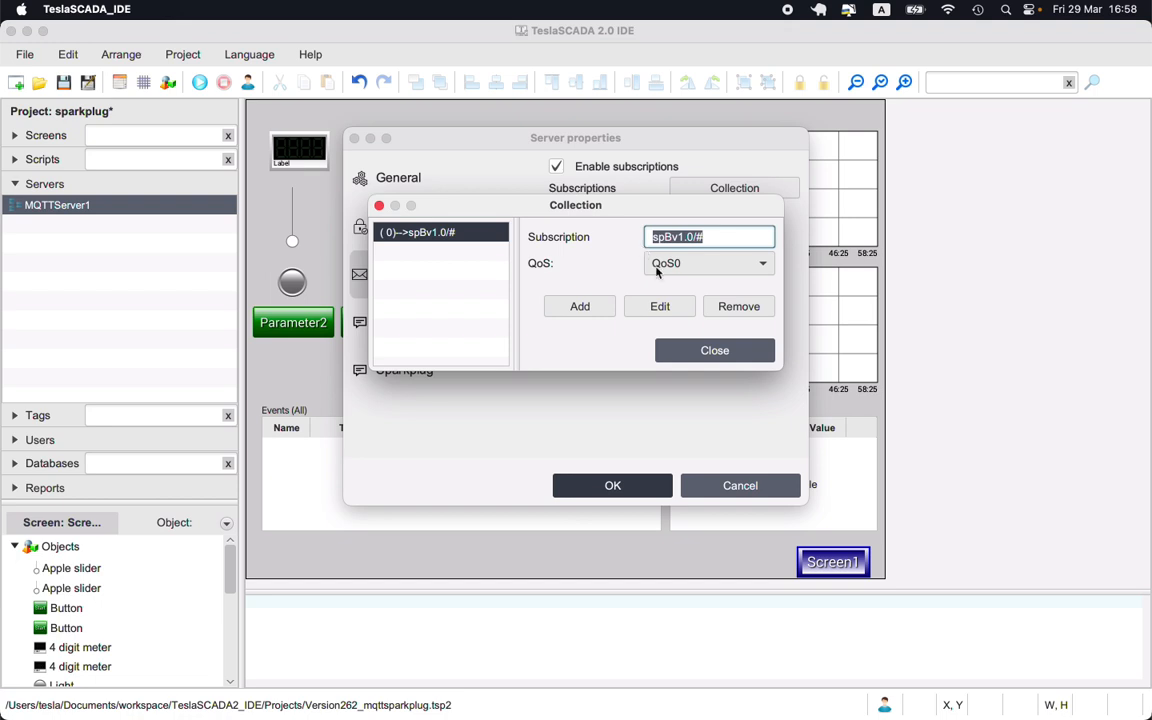
left_click(724, 350)
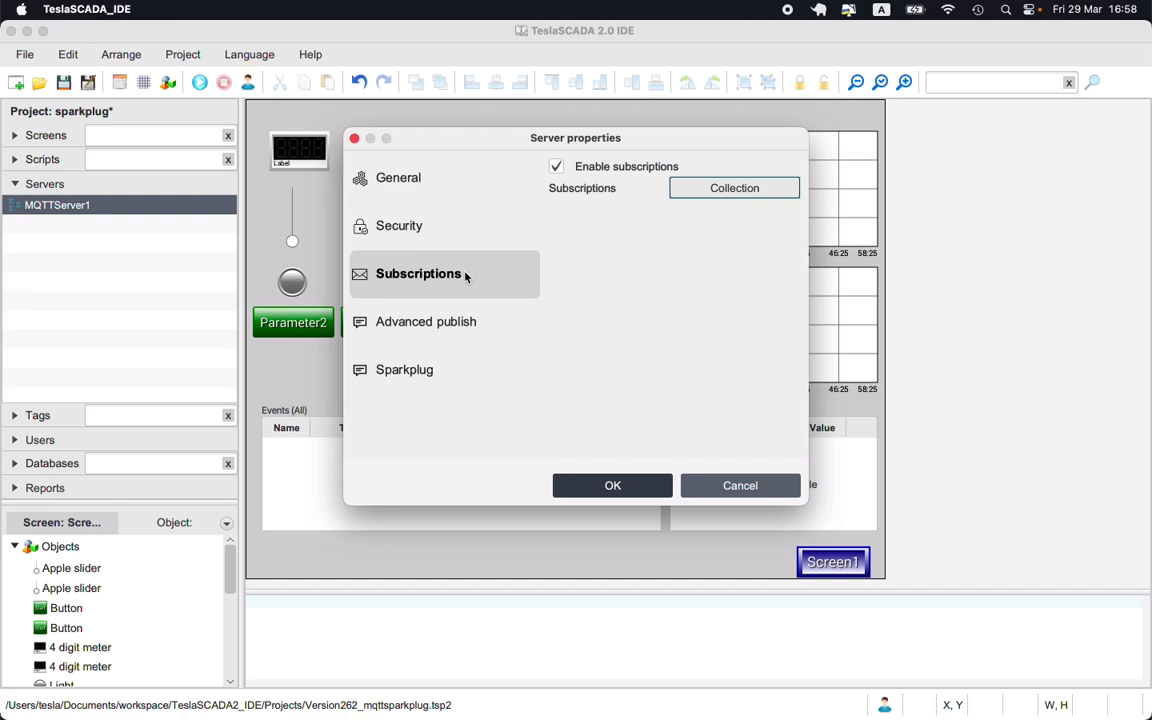
- Enable advanced publish and draft, then delete, a payload template beginning {"name":{tagname},
left_click(394, 322)
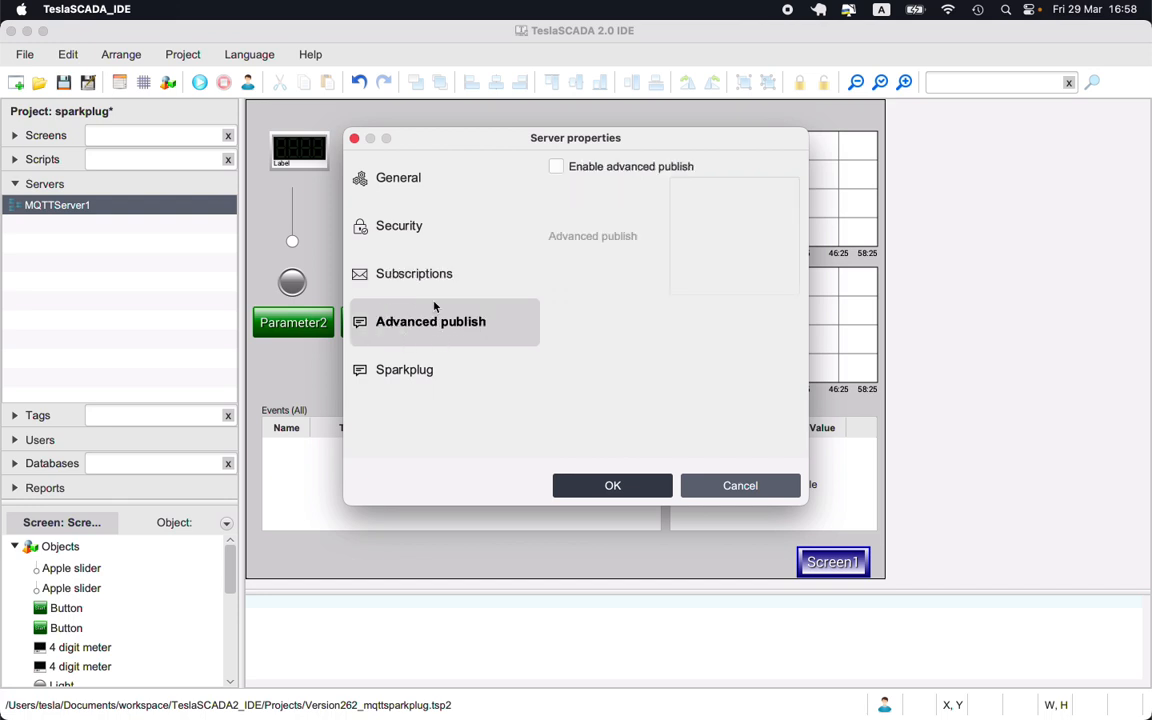
left_click(557, 167)
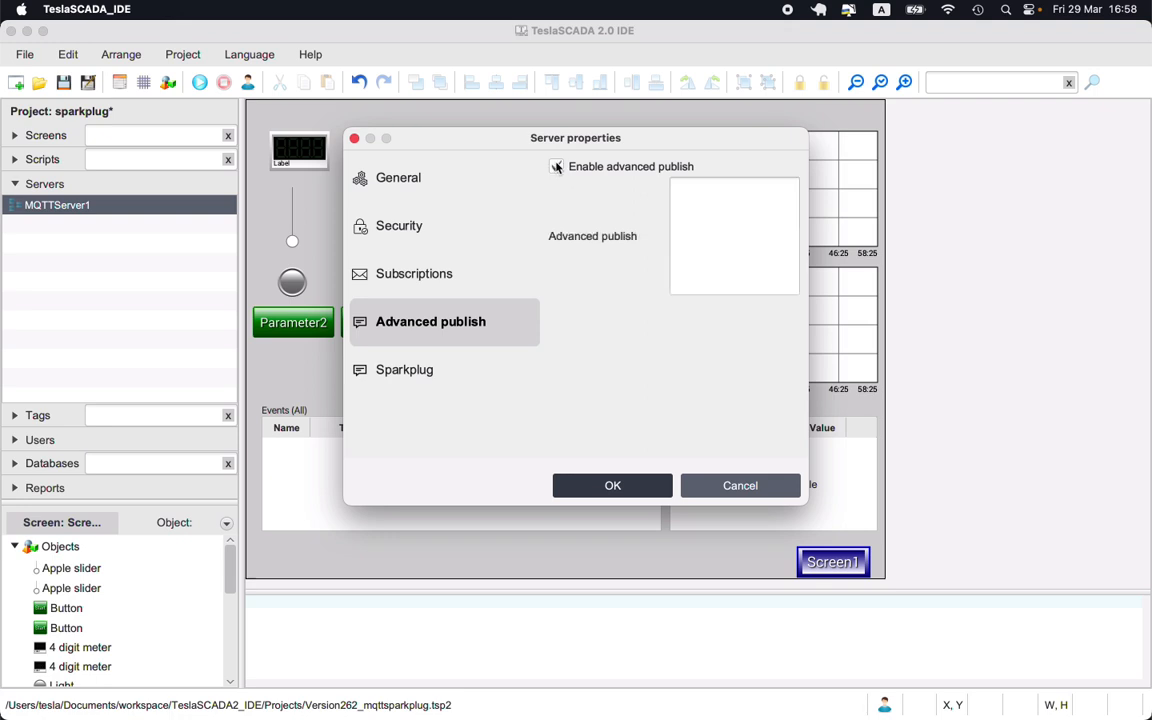
left_click(713, 187)
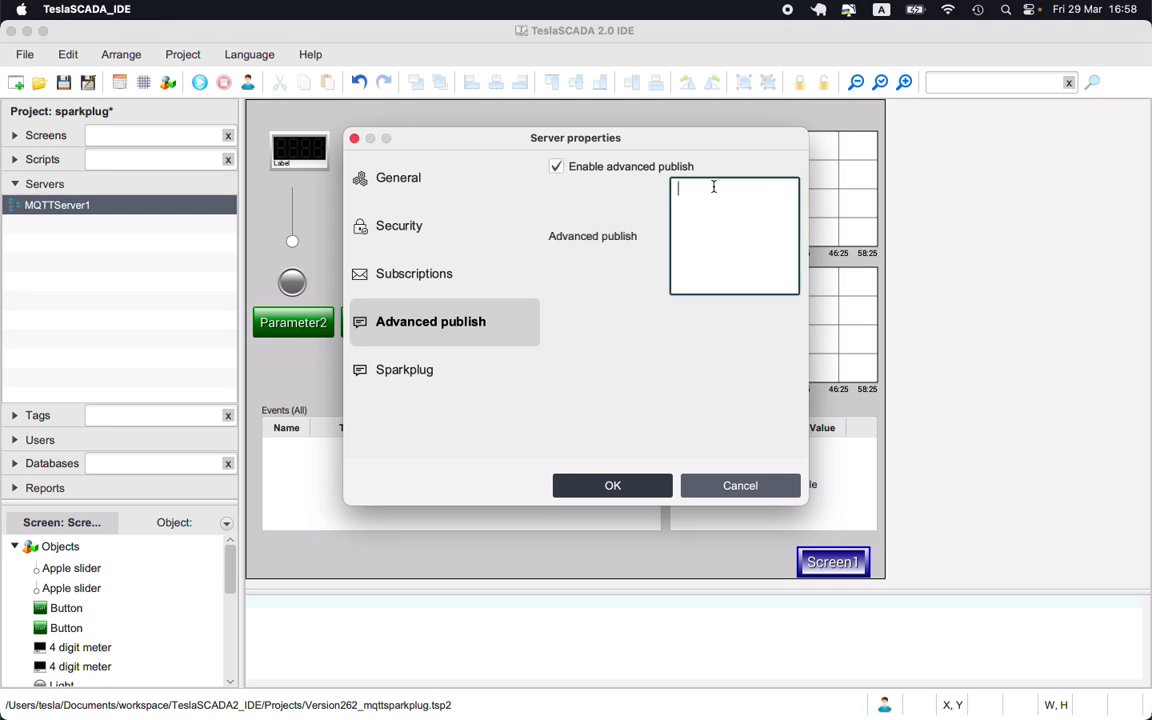
type("{\"name\":{tagname},")
left_click_drag(771, 191, 617, 192)
key("BackSpace")
- Check the Sparkplug host ID on the Sparkplug page and confirm the server properties
left_click(396, 372)
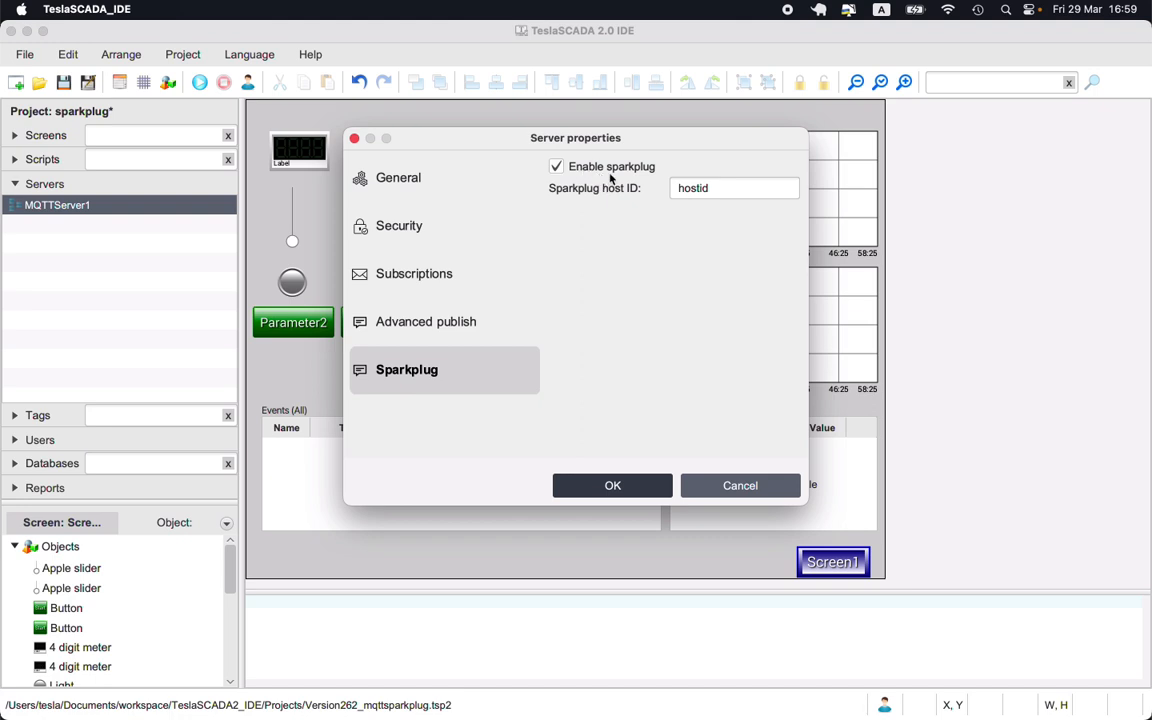
left_click(709, 188)
left_click_drag(709, 188, 632, 192)
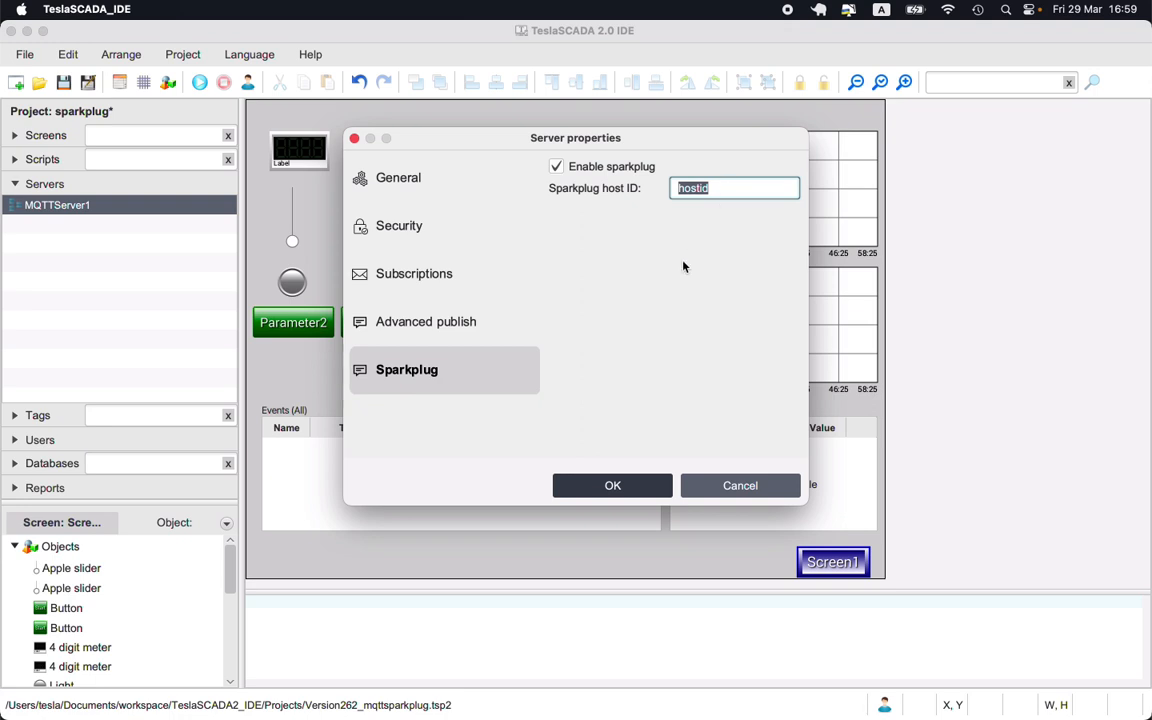
left_click(662, 488)
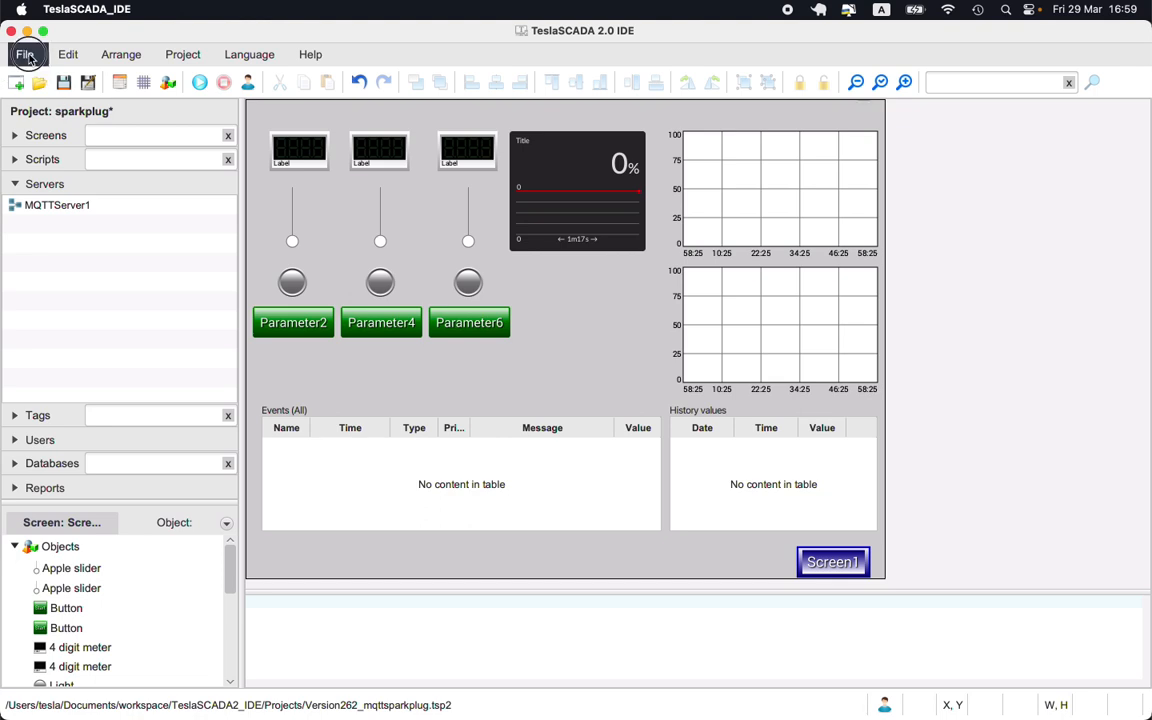
- Switch to the TeslaSCADA2 Runtime window running the project
left_click(28, 55)
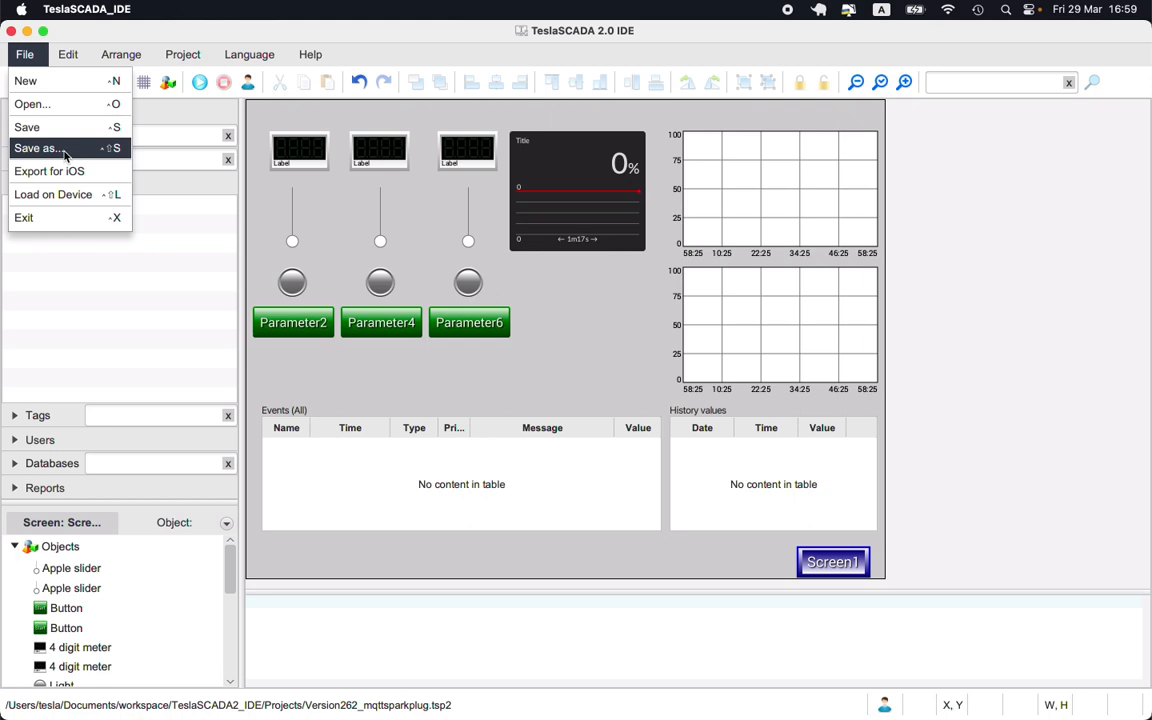
mouse_move(652, 714)
left_click(904, 690)
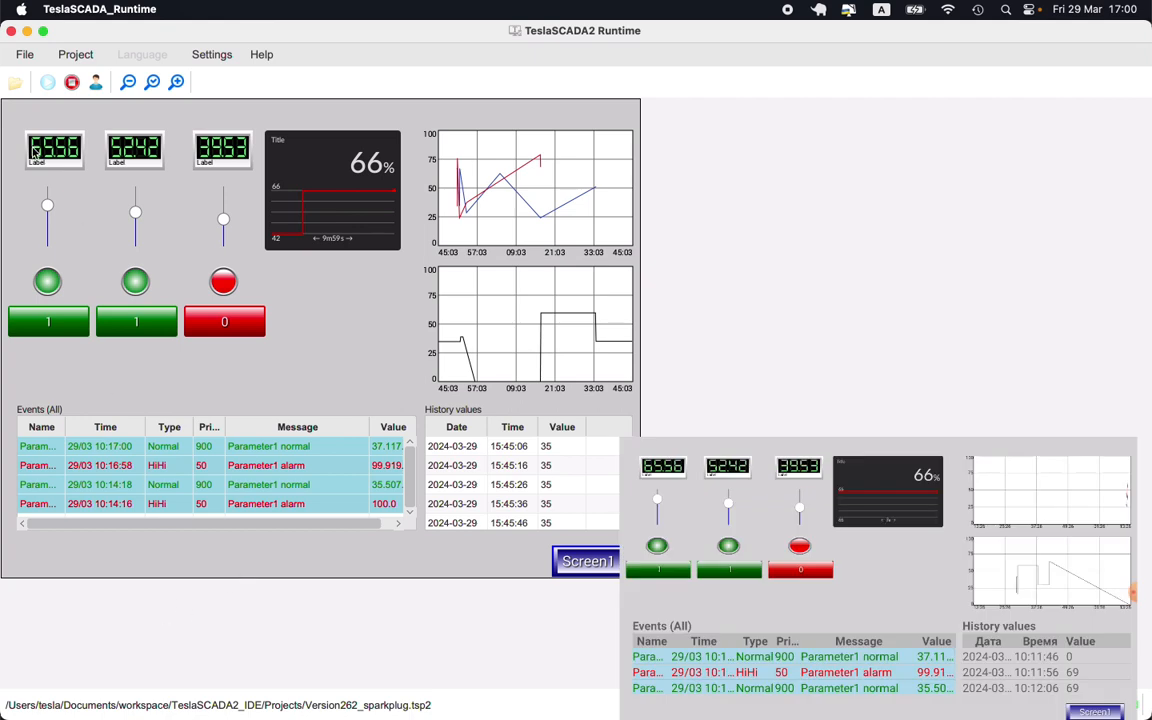
- Move the three parameter sliders to change their values
left_click_drag(48, 212, 48, 223)
left_click_drag(138, 215, 137, 203)
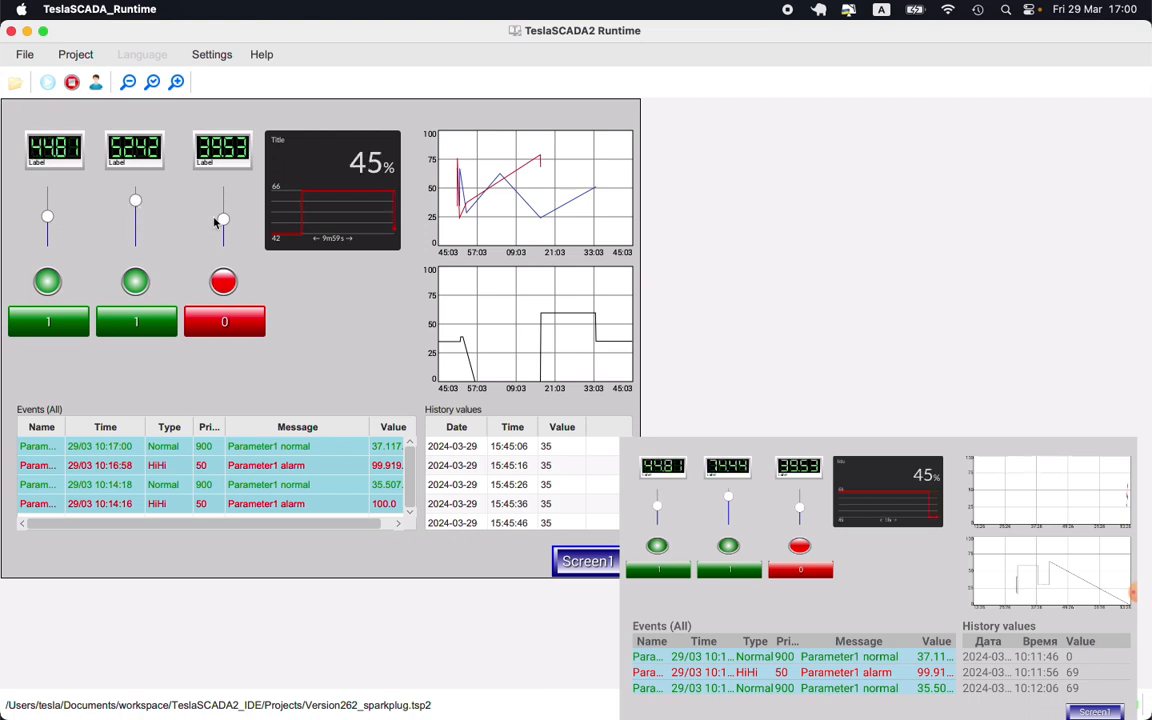
left_click_drag(214, 222, 214, 200)
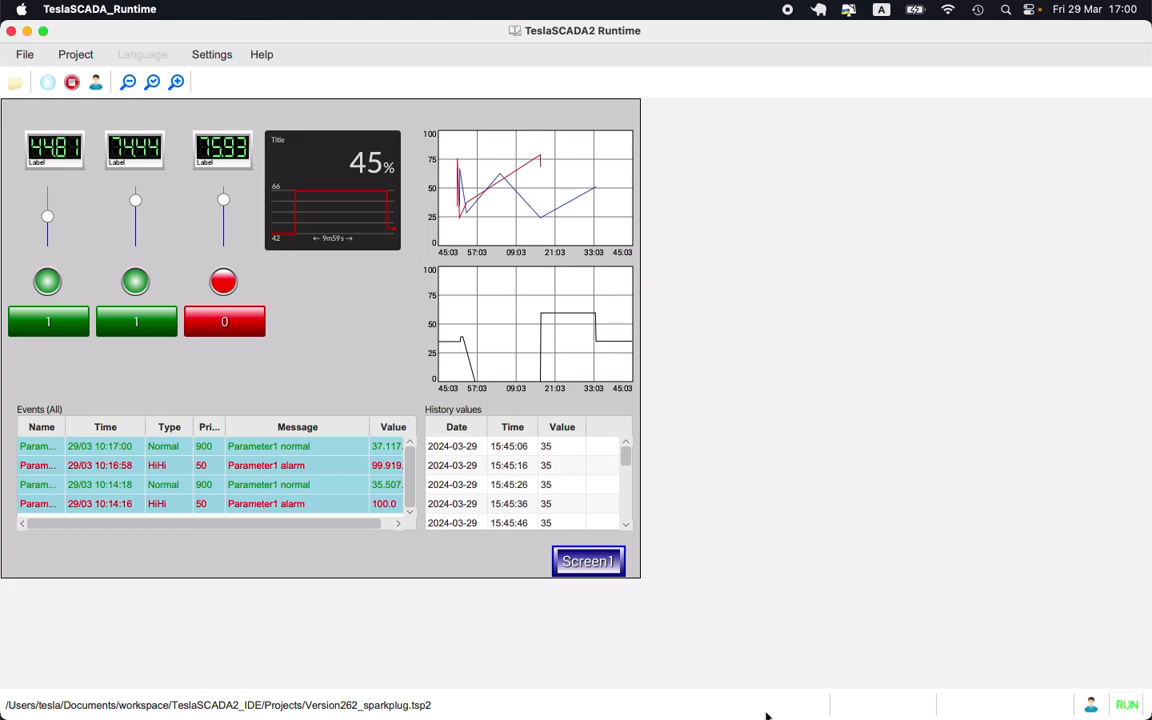
- Switch to MQTT.fx and open the TeslaCloud connection profile to review its broker address
left_click(946, 690)
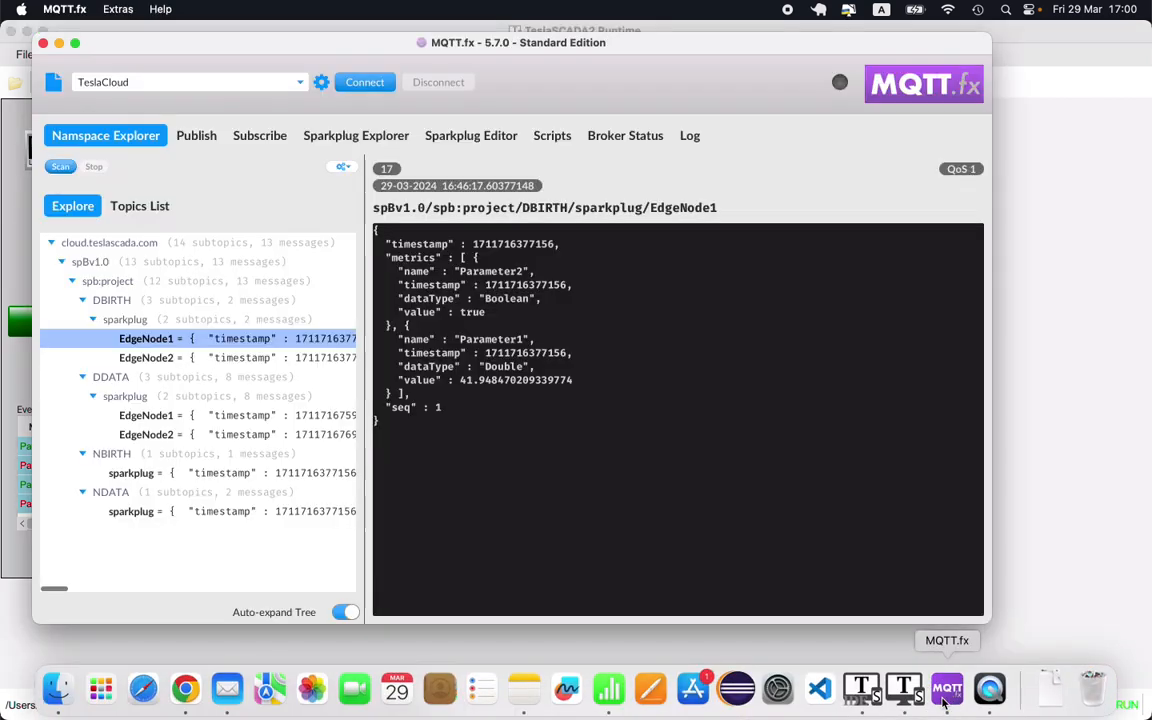
left_click(321, 83)
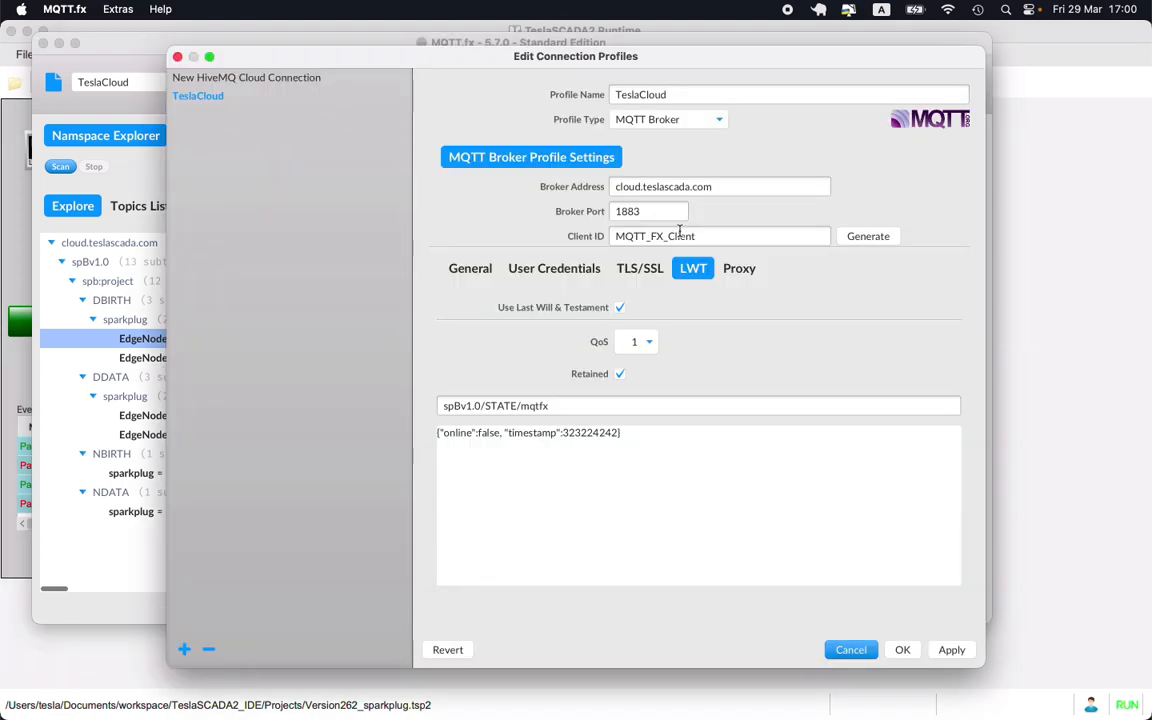
left_click_drag(728, 186, 548, 186)
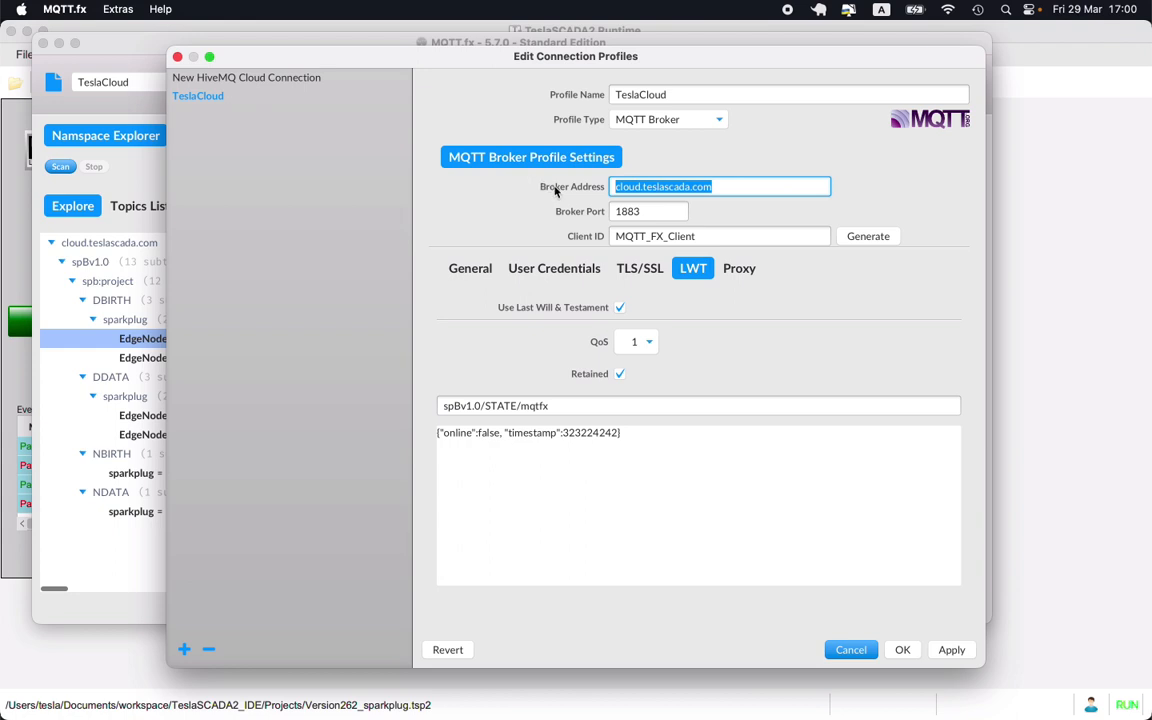
- Review the TeslaCloud profile's General, User Credentials and LWT settings, then close the profile editor
left_click(472, 272)
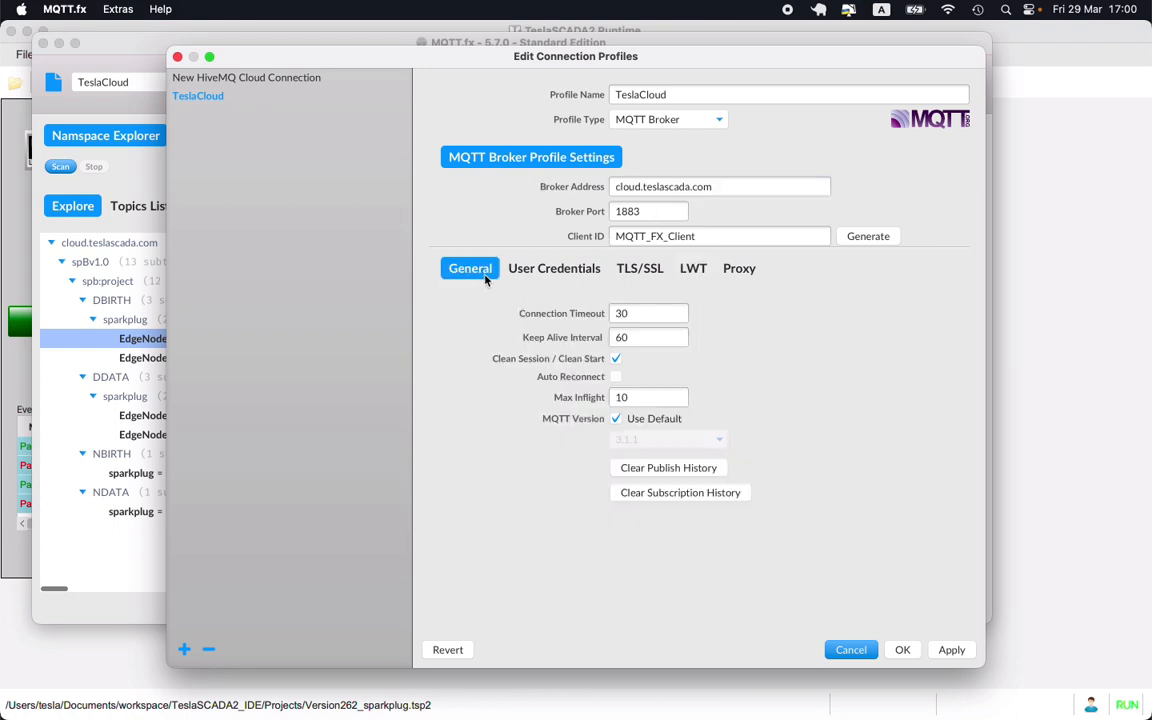
left_click(541, 273)
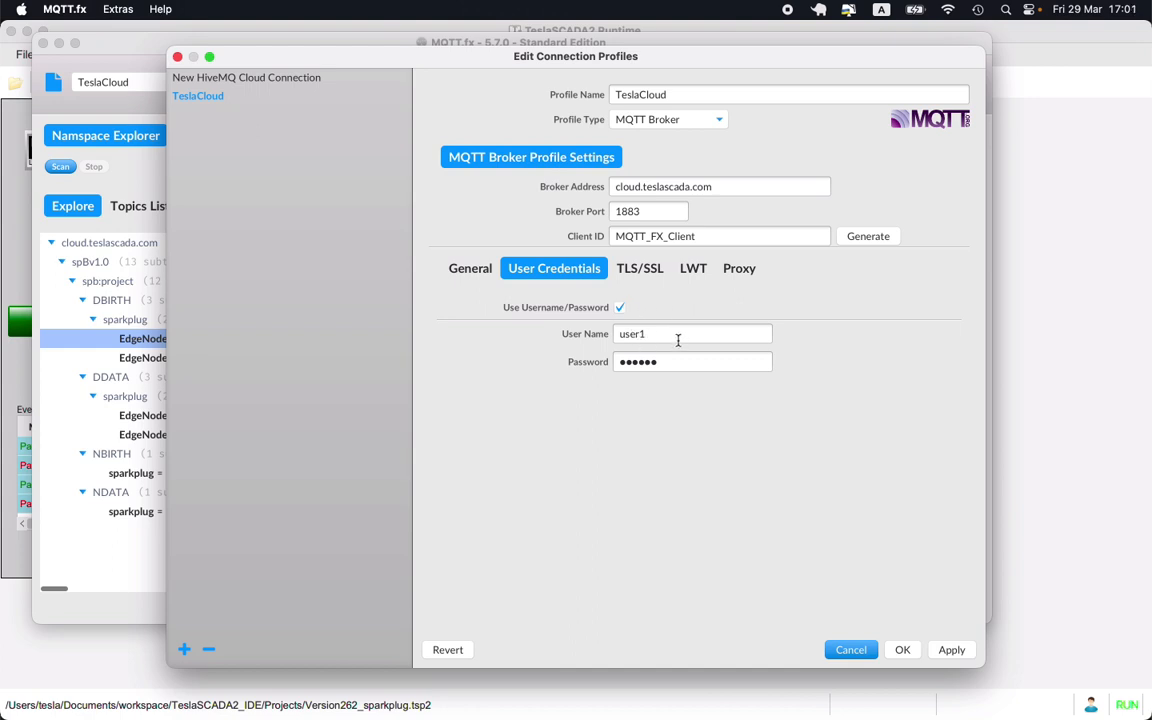
left_click(693, 274)
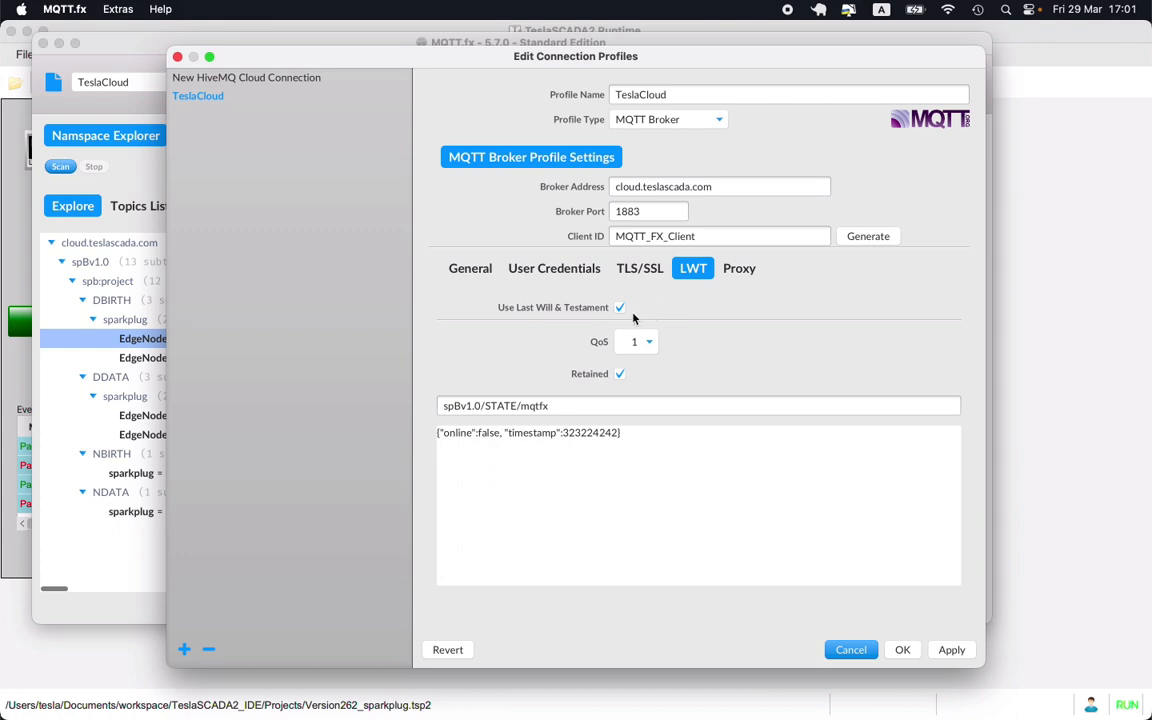
double_click(534, 406)
left_click_drag(508, 407, 406, 411)
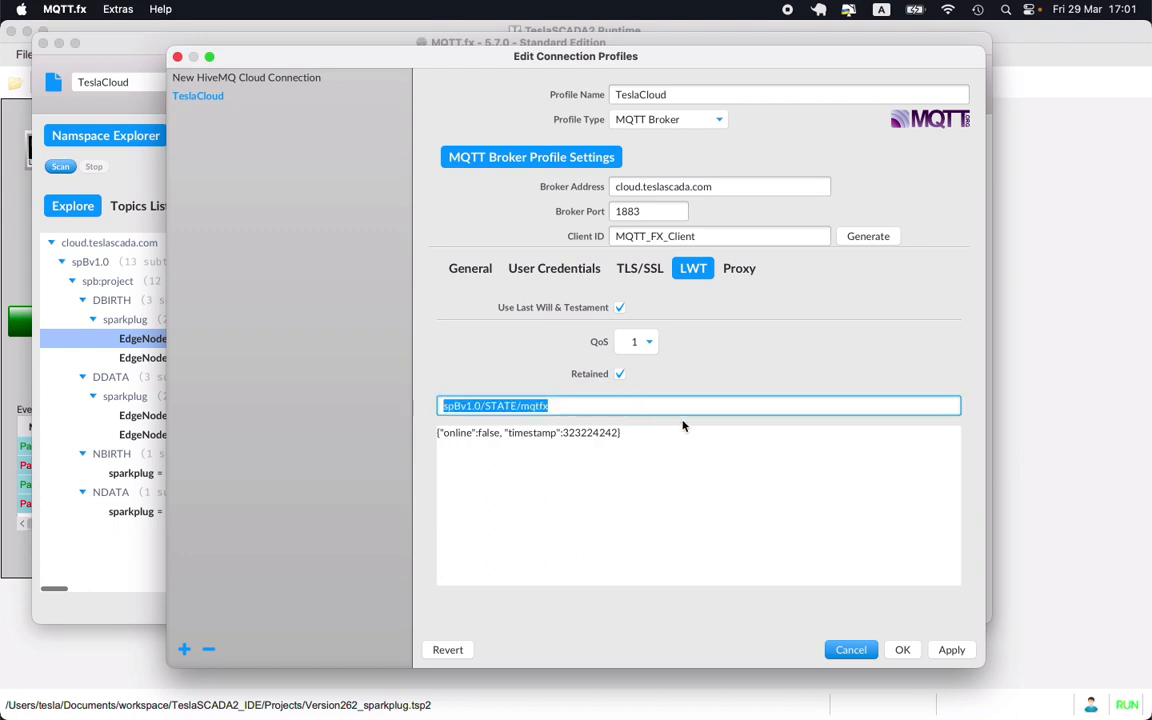
left_click(905, 649)
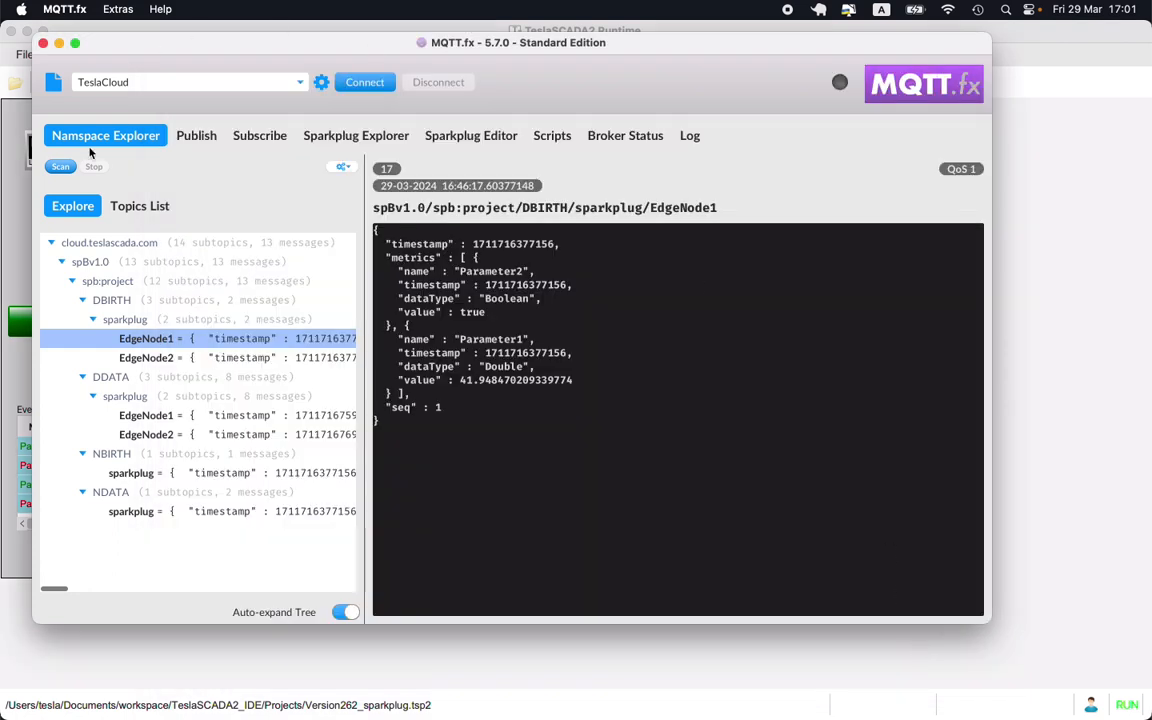
- Rescan the broker's namespace tree and switch to the TeslaSCADA IDE
left_click(61, 167)
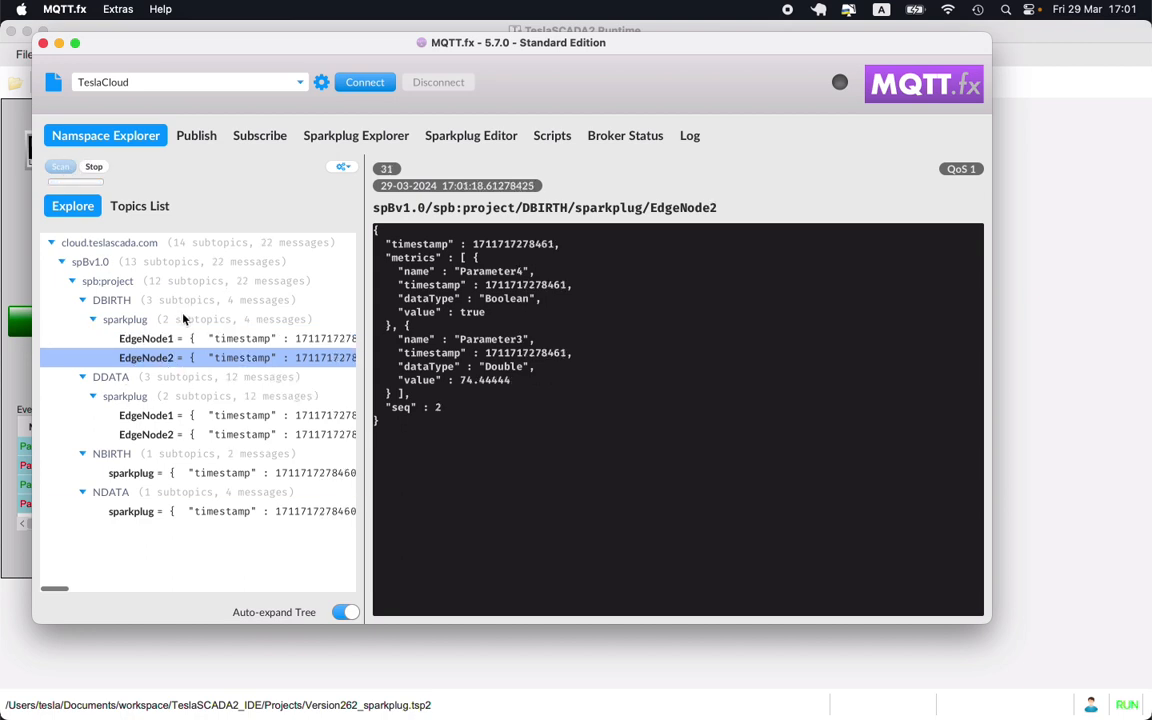
mouse_move(602, 716)
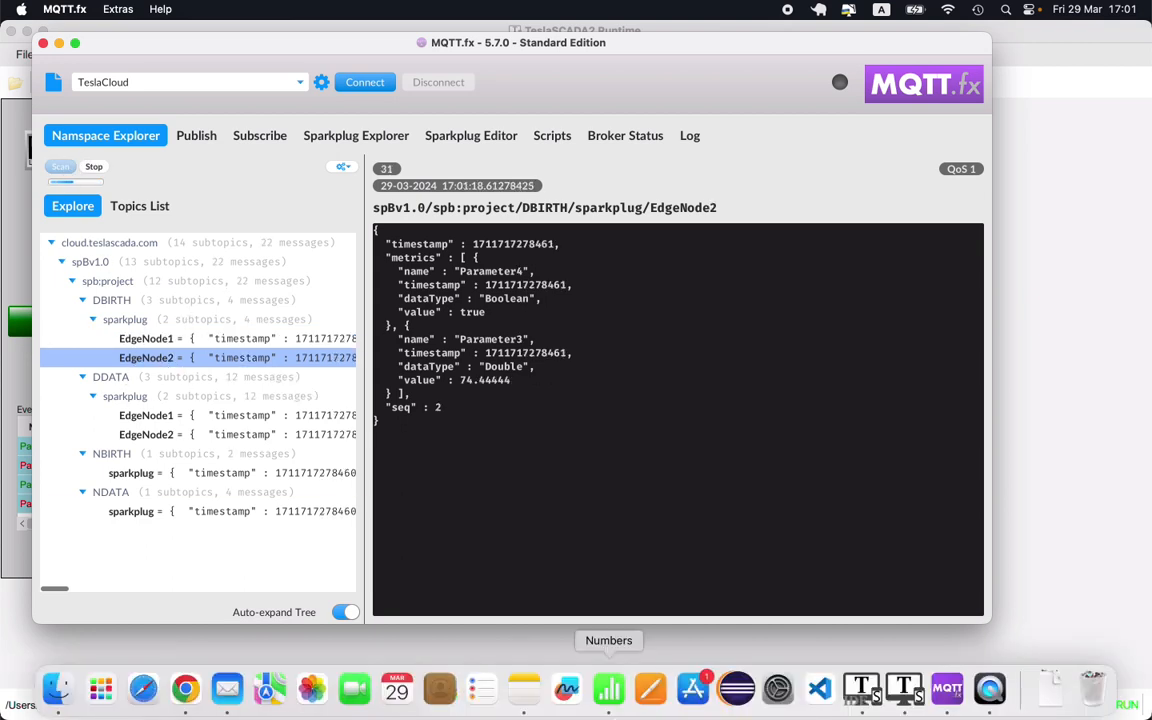
left_click(845, 708)
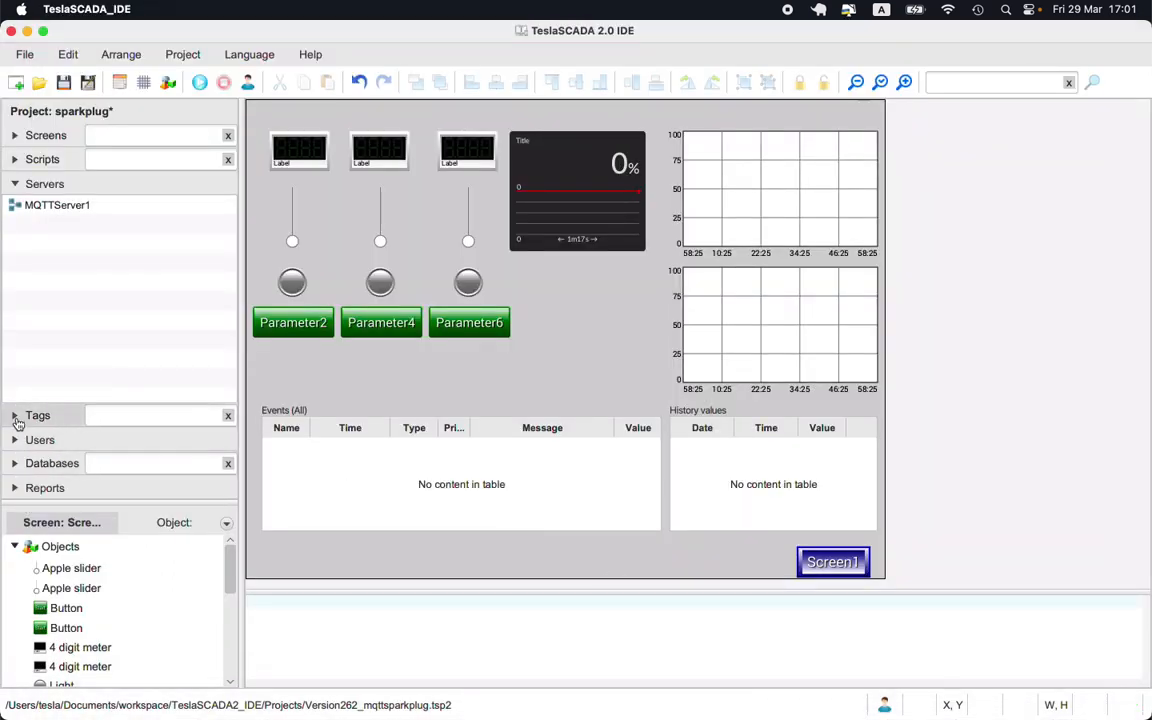
- Inspect the project's Cloud settings with Sparkplug B, group ID and device ID, then close the project dialog
left_click(15, 416)
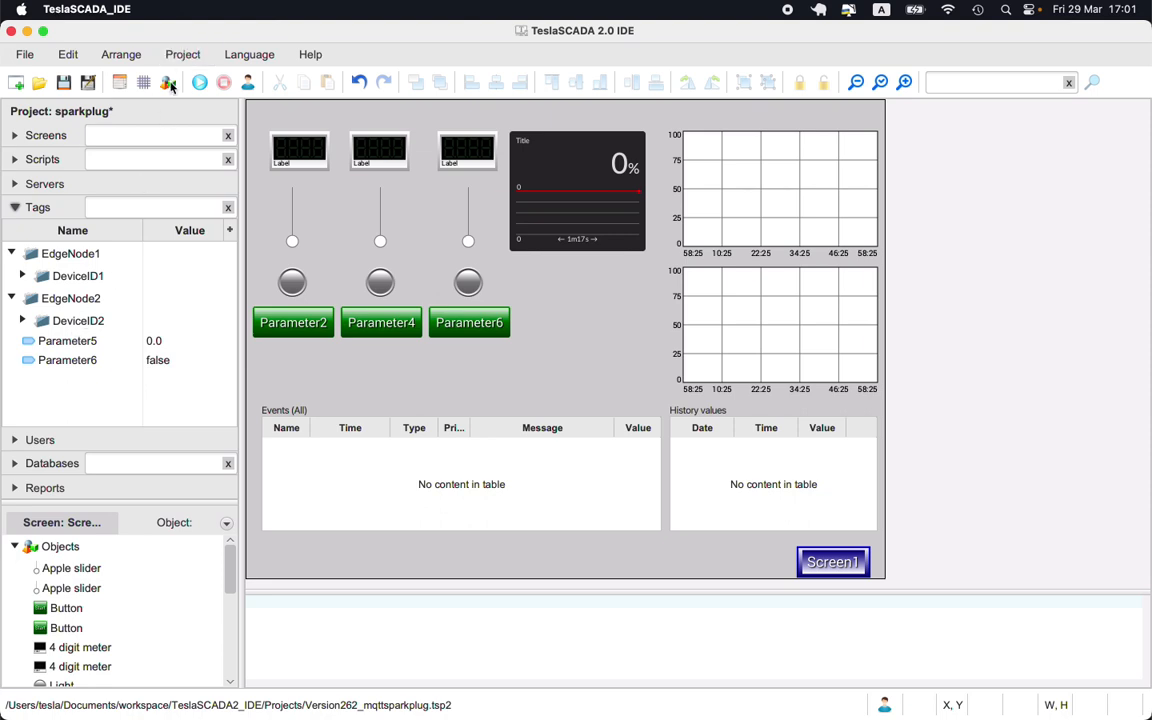
left_click(116, 81)
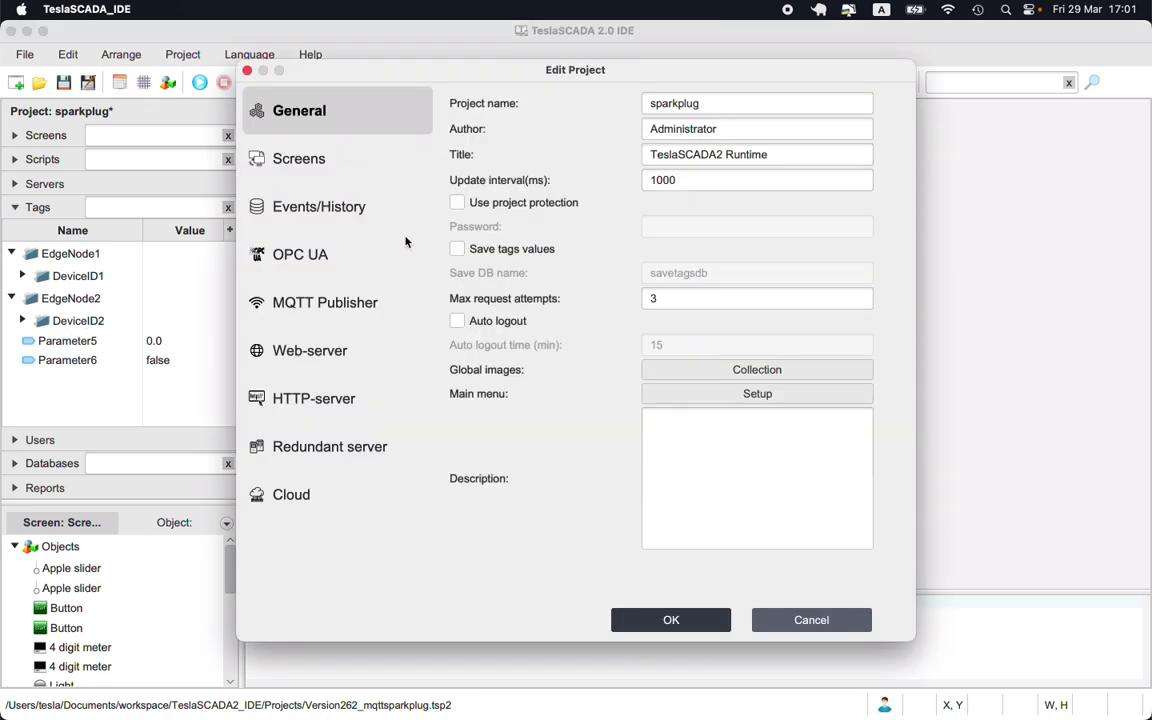
left_click(300, 494)
left_click(457, 100)
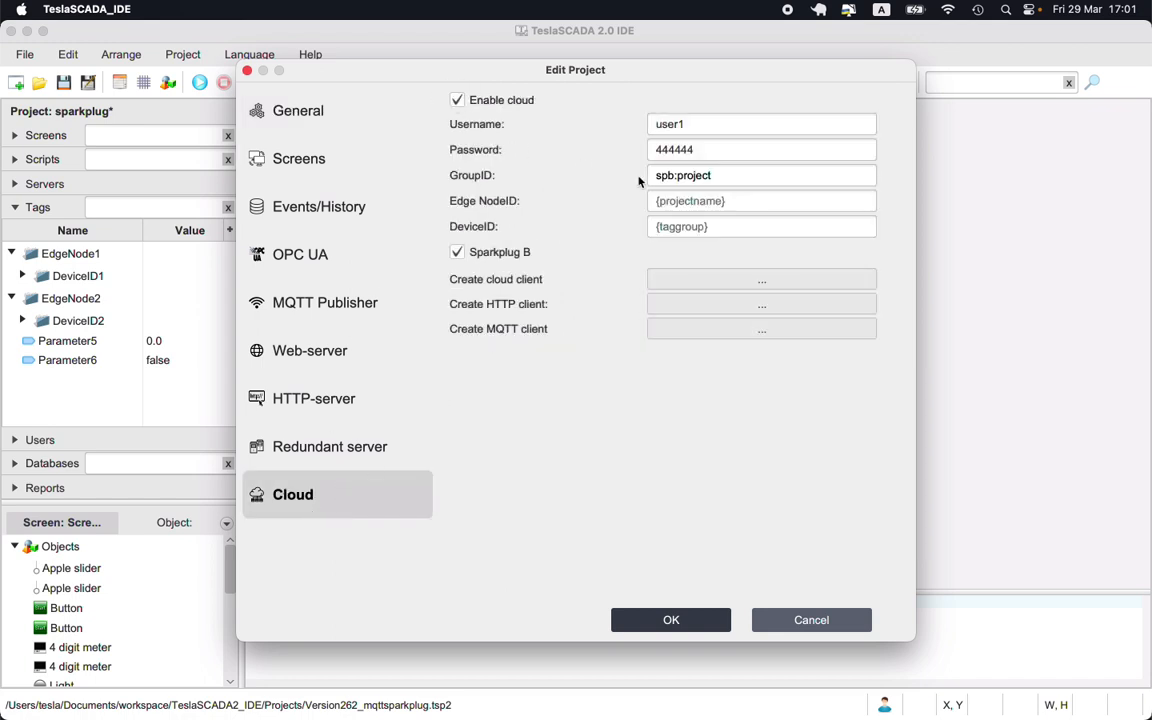
left_click_drag(712, 226, 589, 224)
left_click(860, 630)
- Switch to MQTT.fx and show the list of discovered topics
left_click(947, 695)
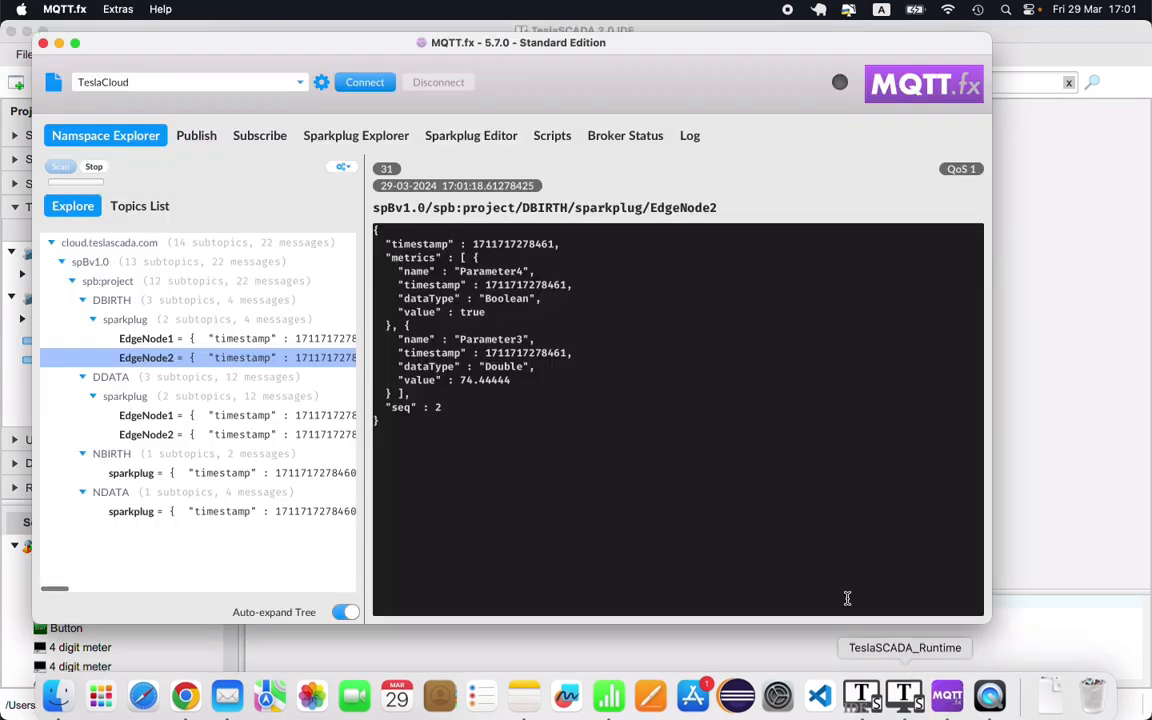
left_click(138, 206)
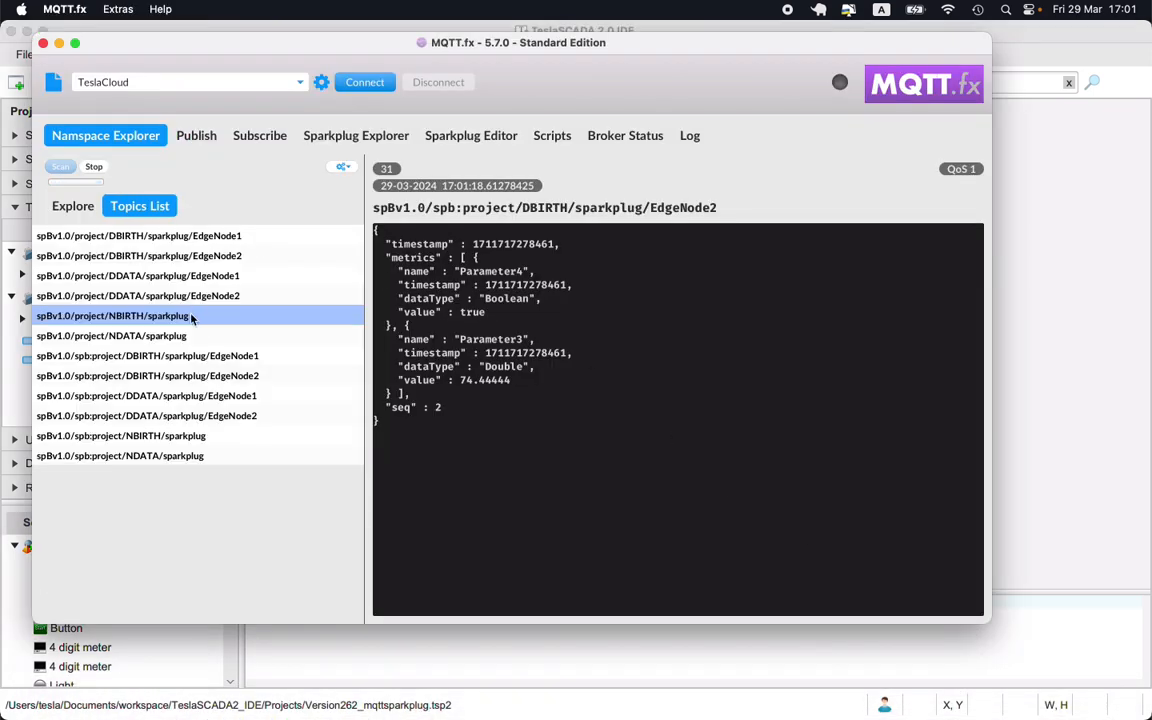
- Connect to the TeslaCloud broker and subscribe to all topics with the # filter
left_click(231, 137)
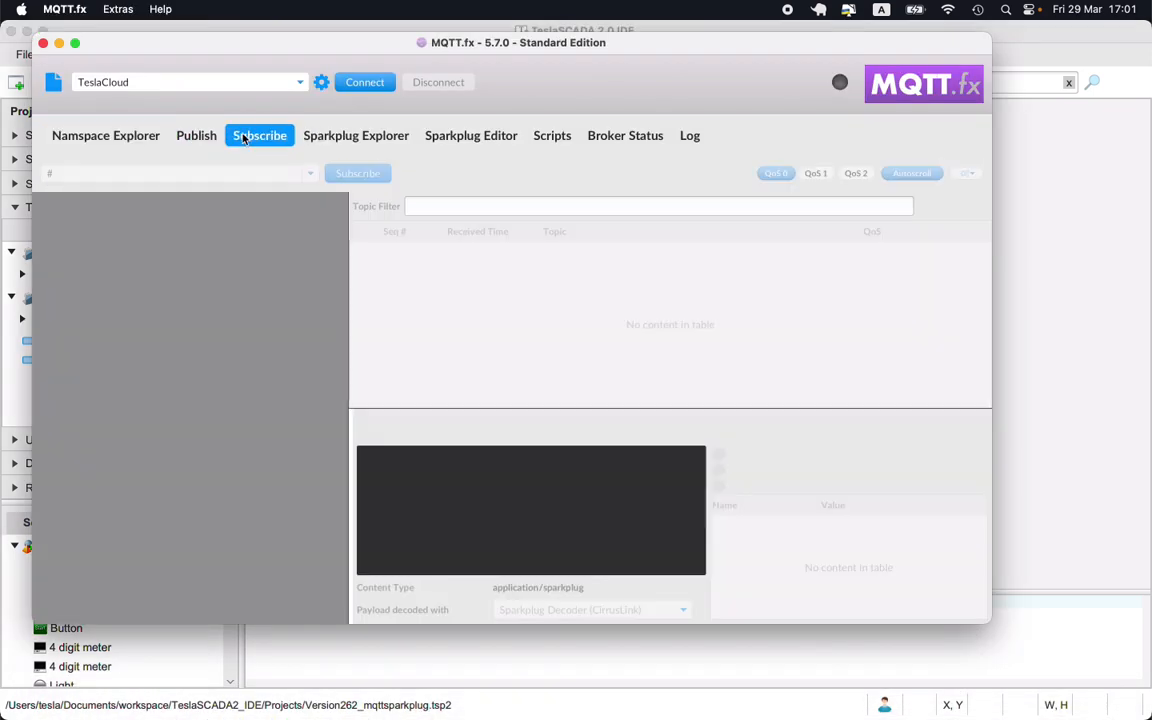
left_click(364, 84)
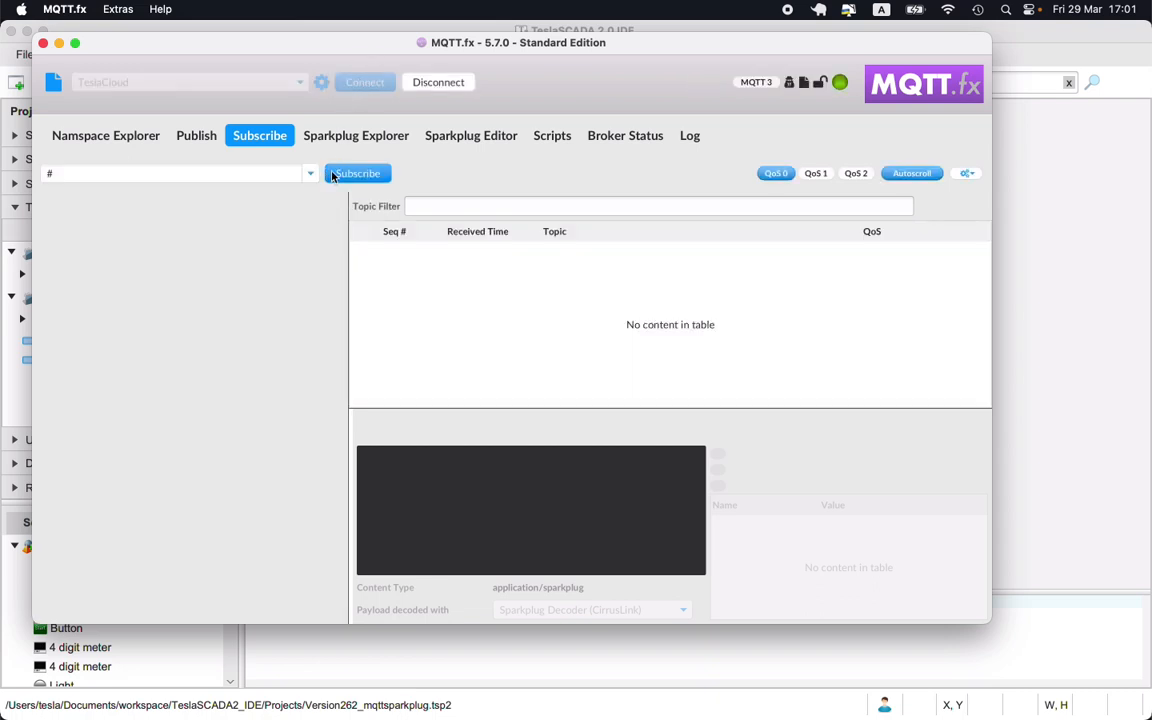
left_click(334, 176)
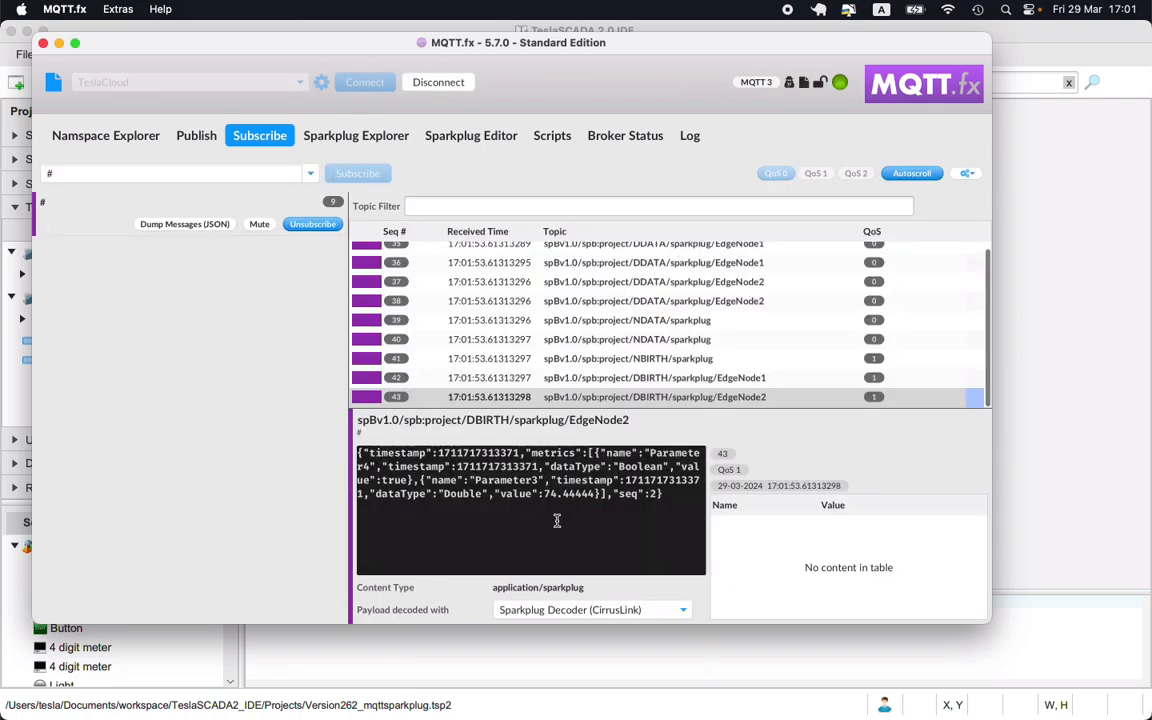
- Glance at the Runtime and MQTT.fx windows and return to the TeslaSCADA IDE
left_click(906, 692)
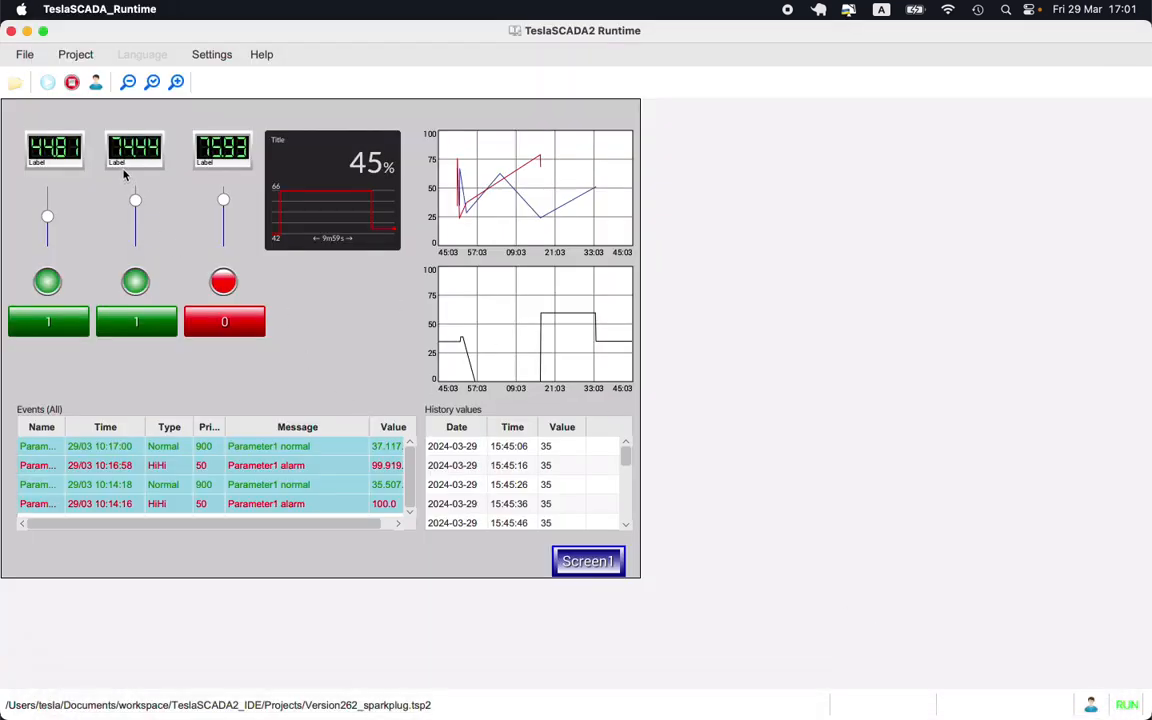
mouse_move(852, 713)
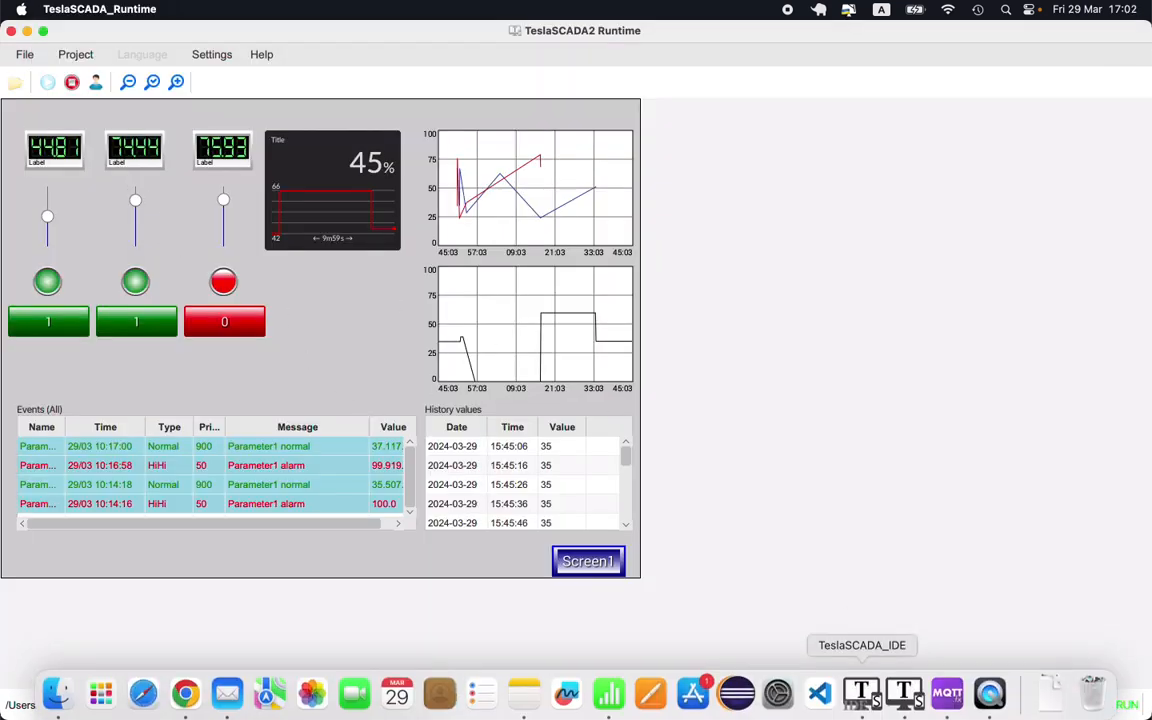
left_click(862, 706)
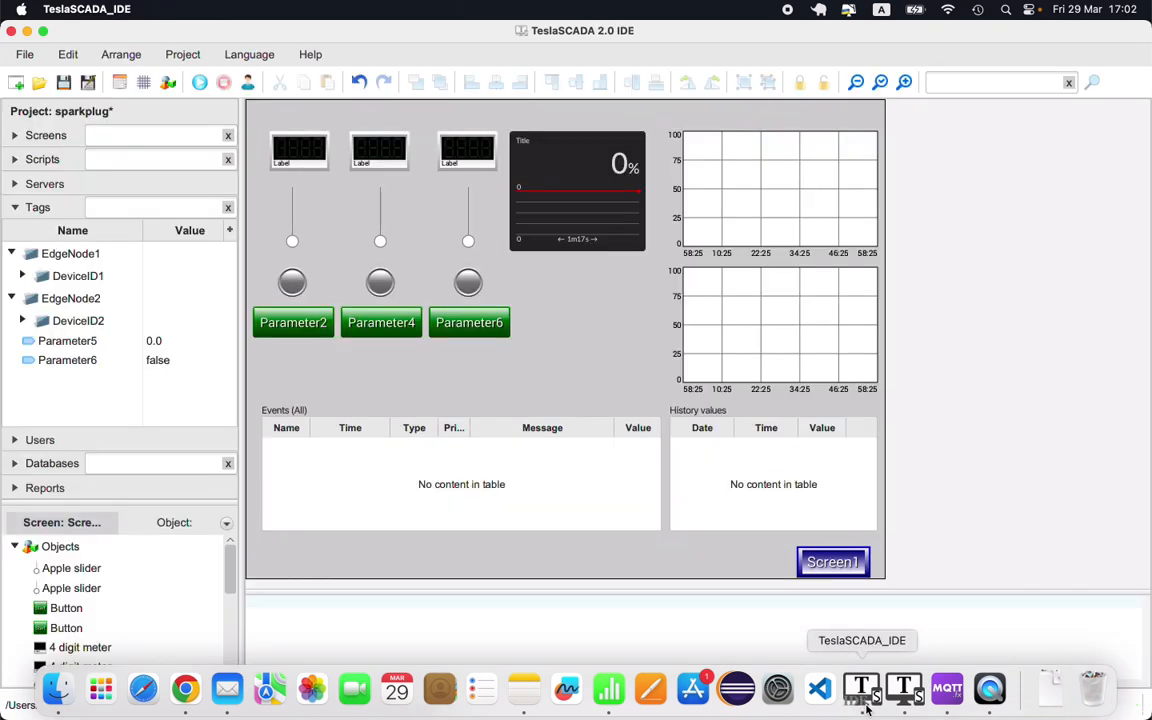
left_click(944, 688)
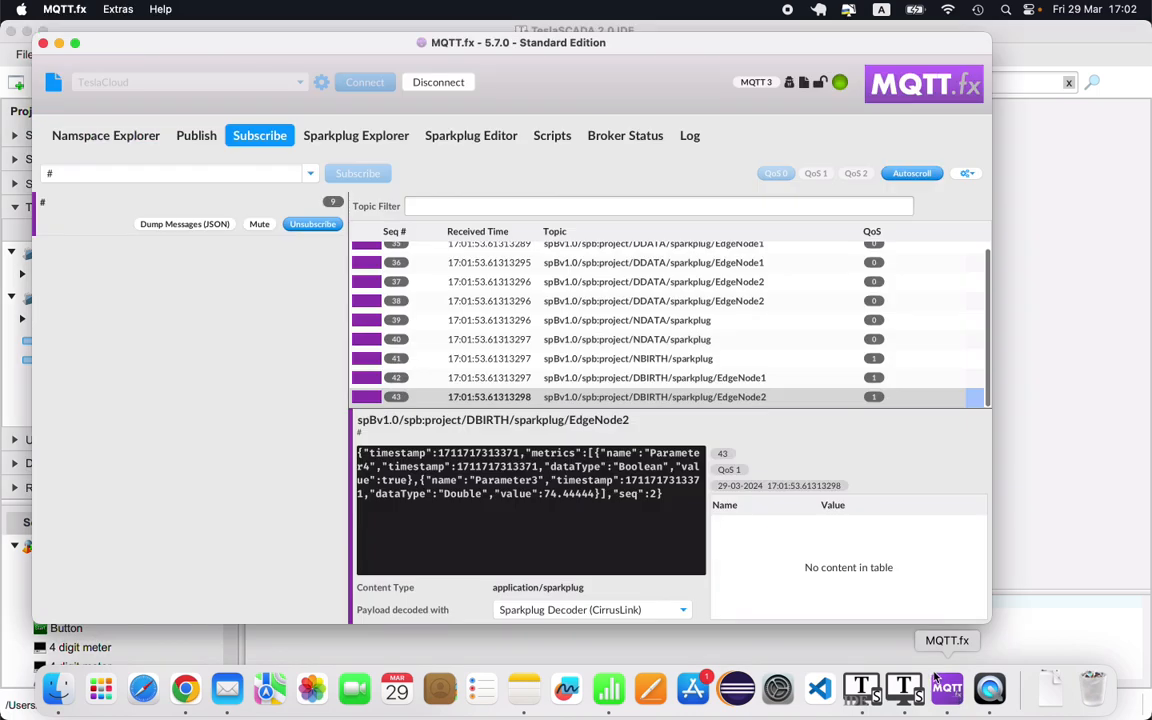
left_click(862, 688)
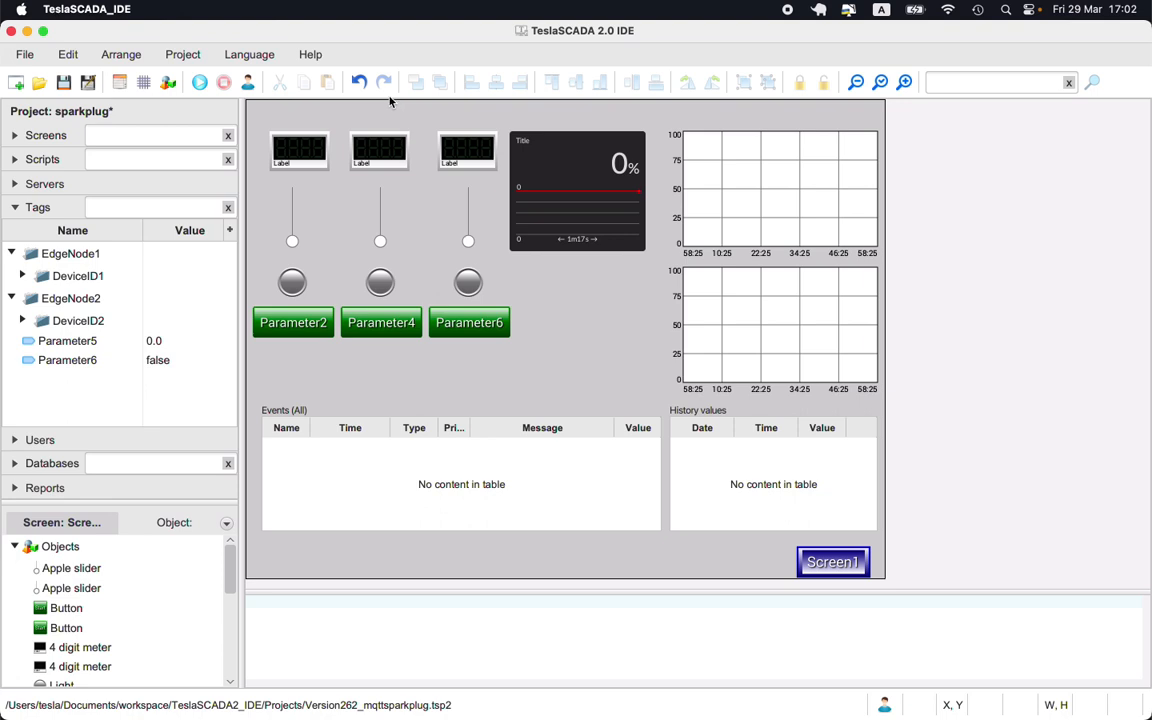
- Open the project's Set Autosave Period dialog
left_click(185, 54)
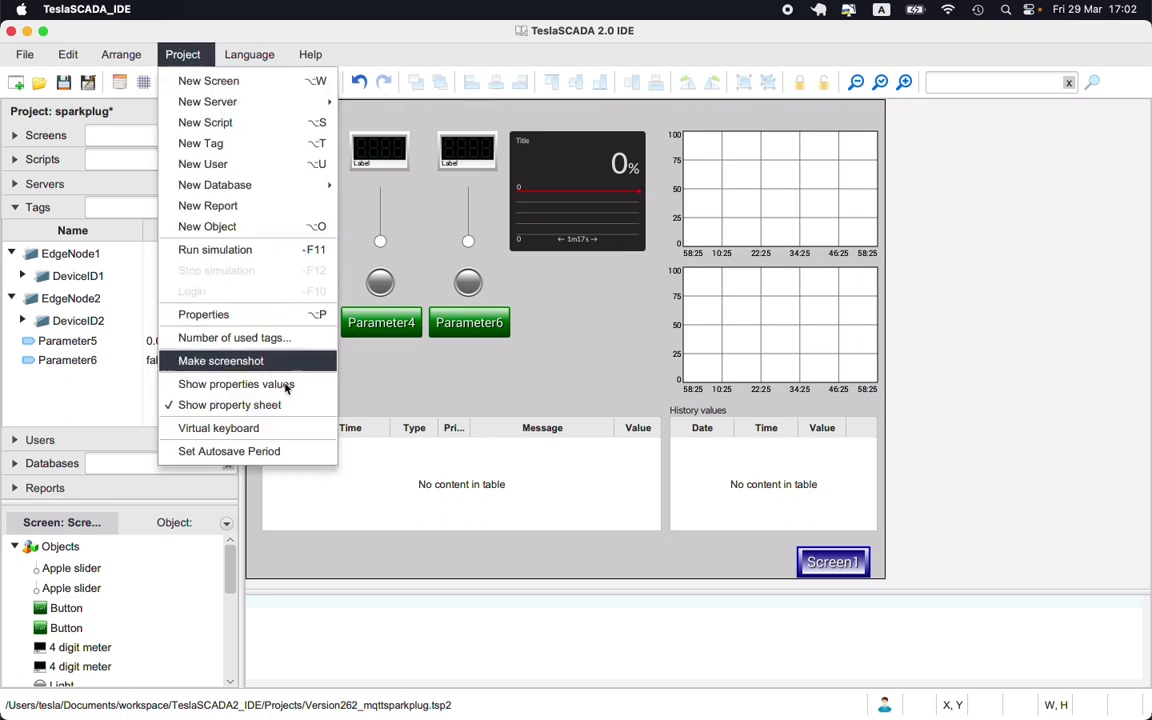
left_click(284, 460)
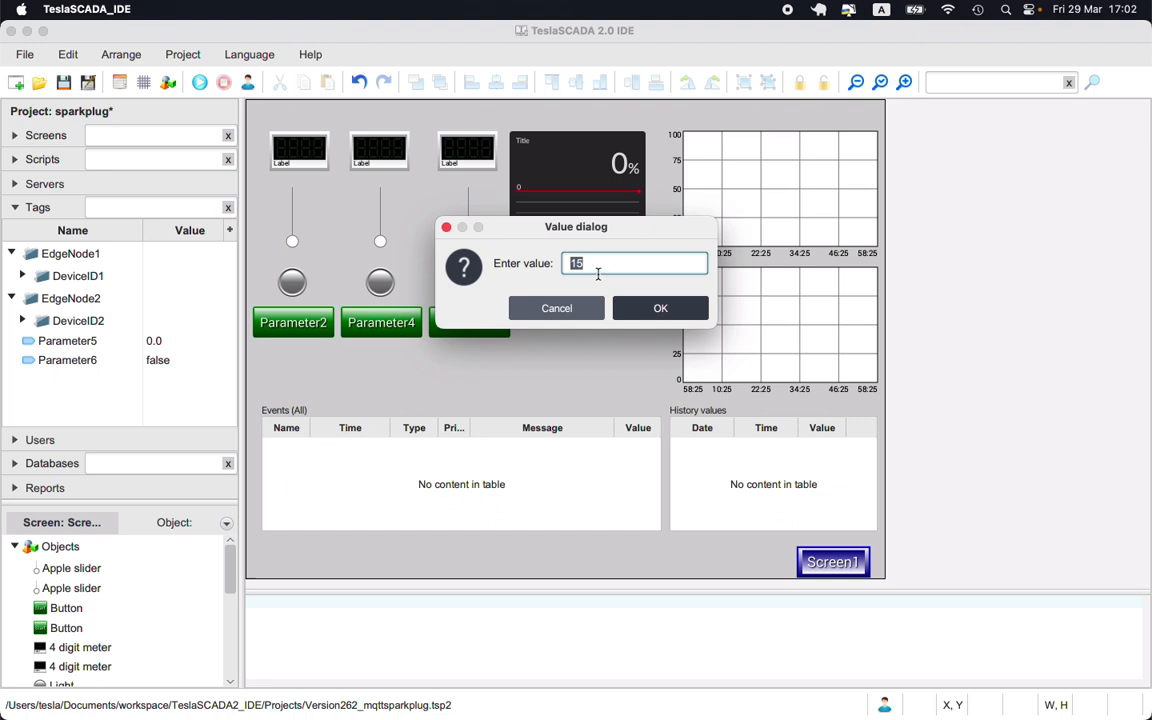